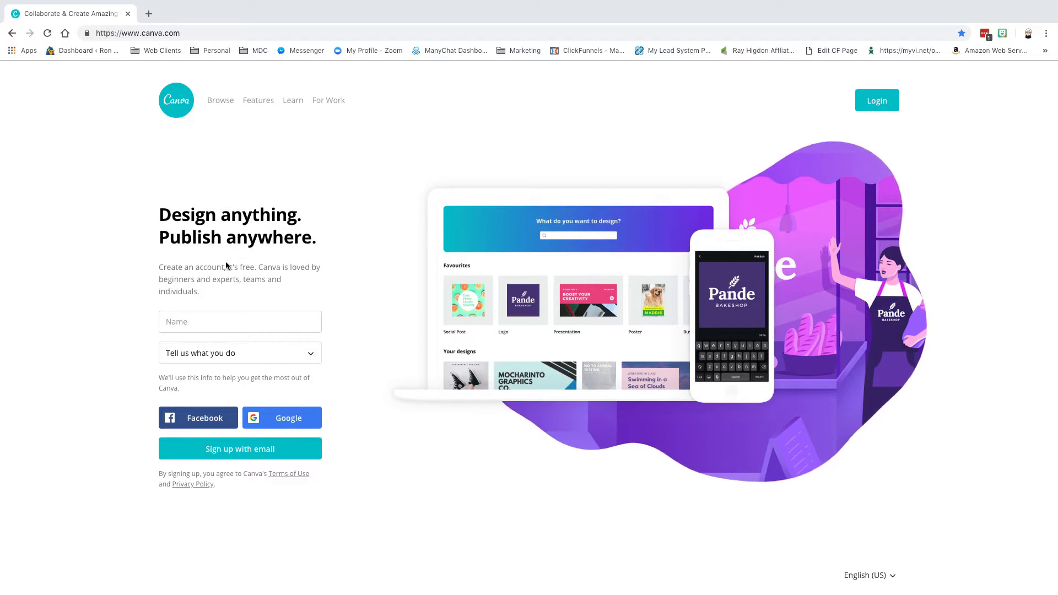
Log in to Canva with Facebook and scroll through the saved designs on Home.
{"action": "left_click", "coordinate": [201, 421]}
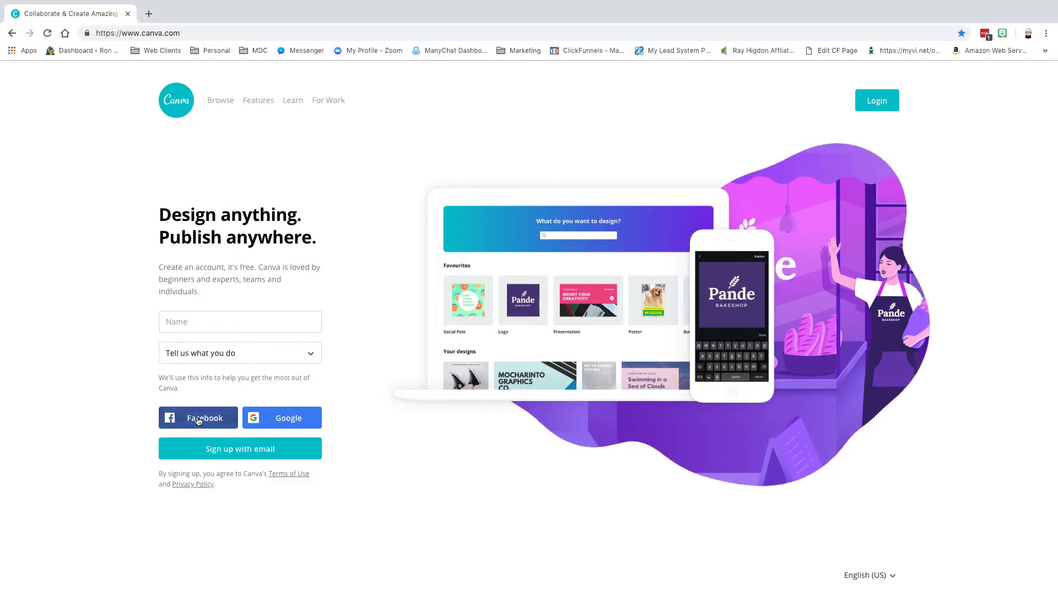
{"action": "left_click", "coordinate": [877, 103]}
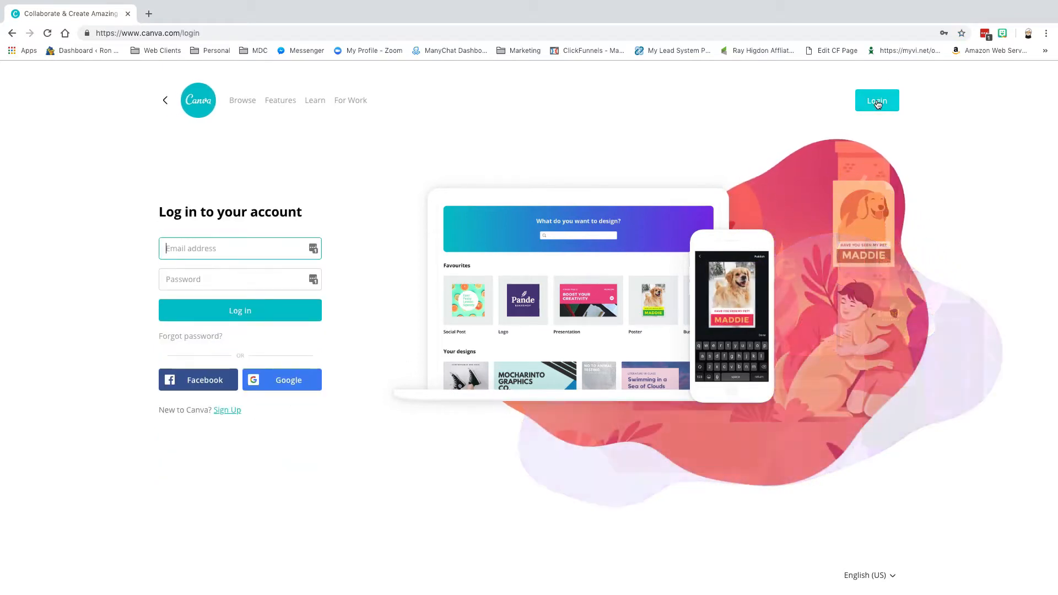
{"action": "left_click", "coordinate": [196, 383]}
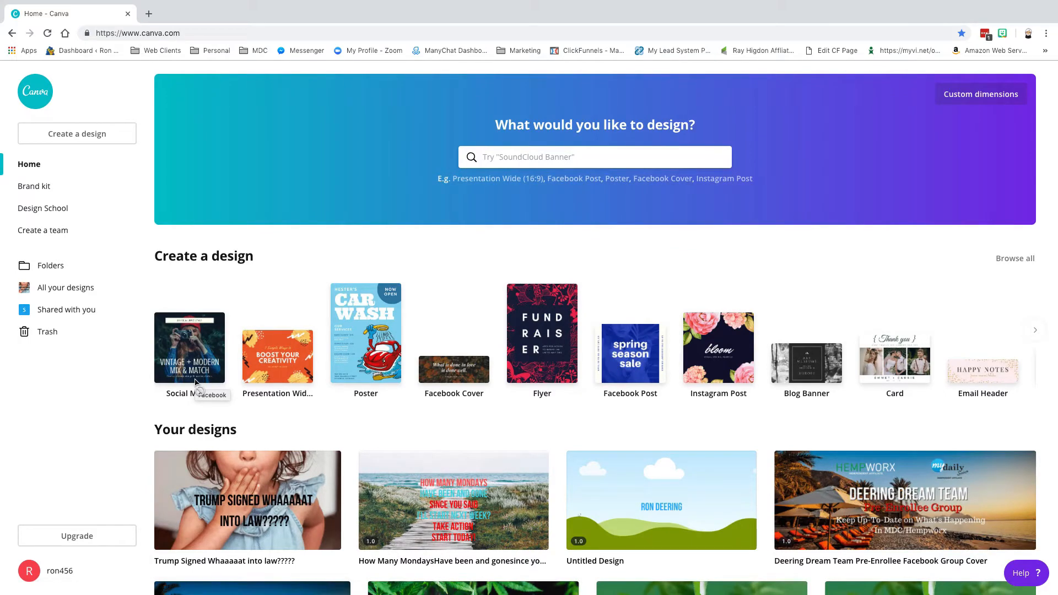
{"action": "scroll", "coordinate": [347, 362], "scroll_direction": "down", "scroll_amount": 4}
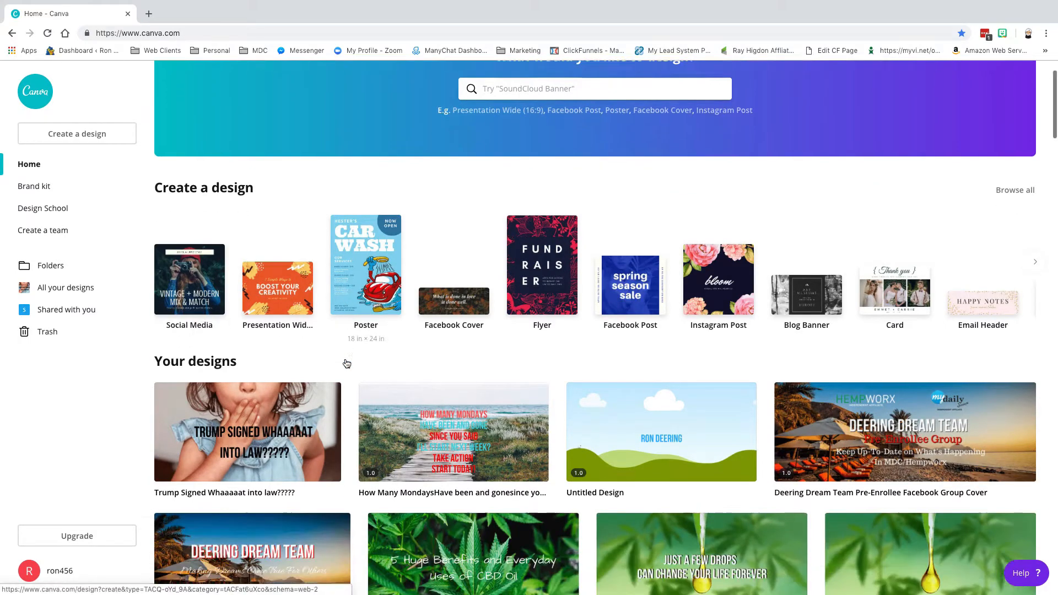
{"action": "scroll", "coordinate": [505, 373], "scroll_direction": "down", "scroll_amount": 8}
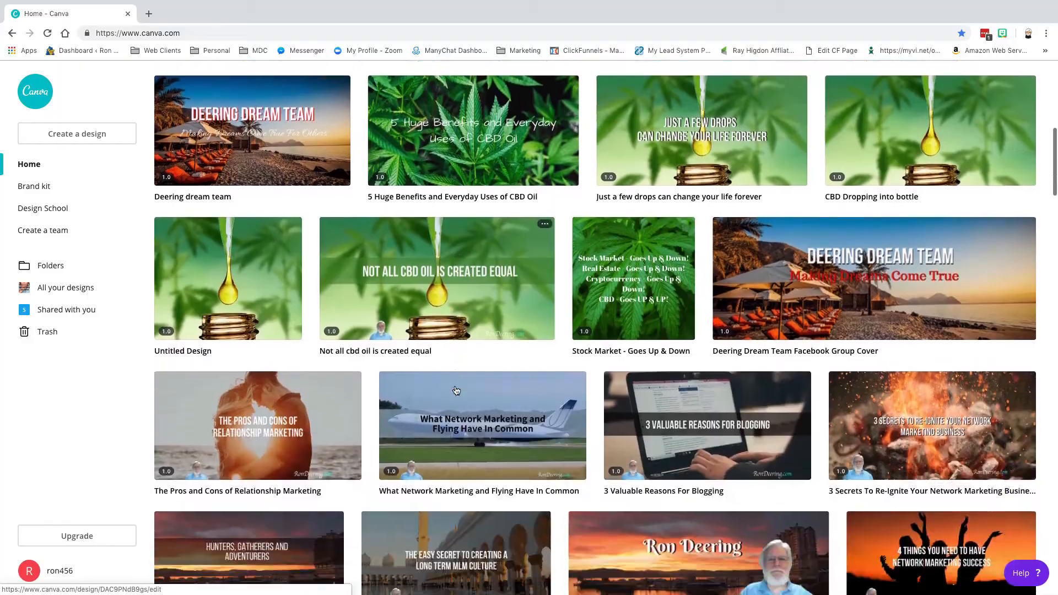
{"action": "scroll", "coordinate": [456, 390], "scroll_direction": "down", "scroll_amount": 18}
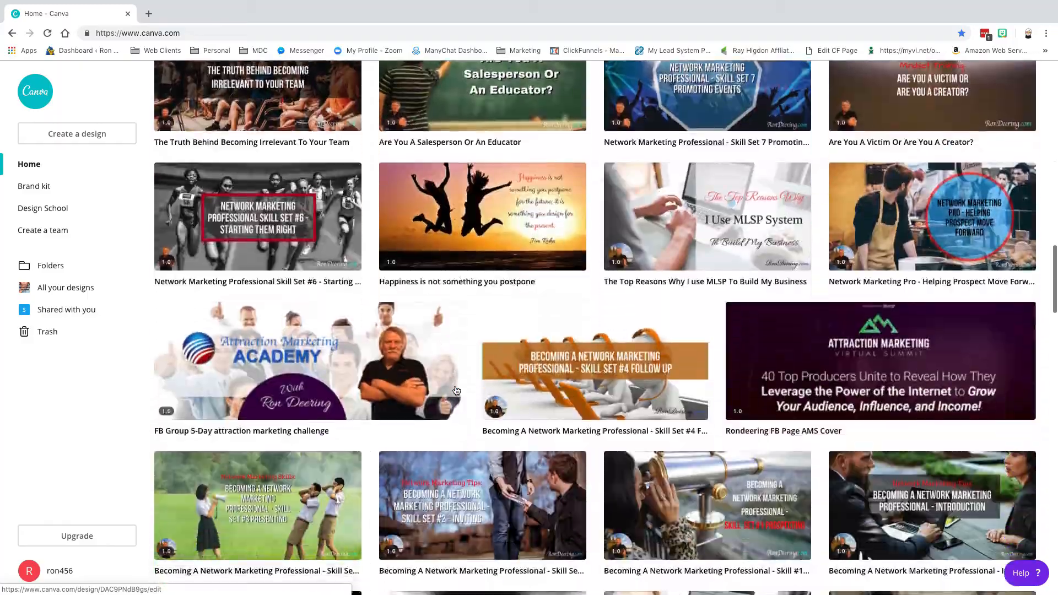
{"action": "scroll", "coordinate": [456, 390], "scroll_direction": "up", "scroll_amount": 20}
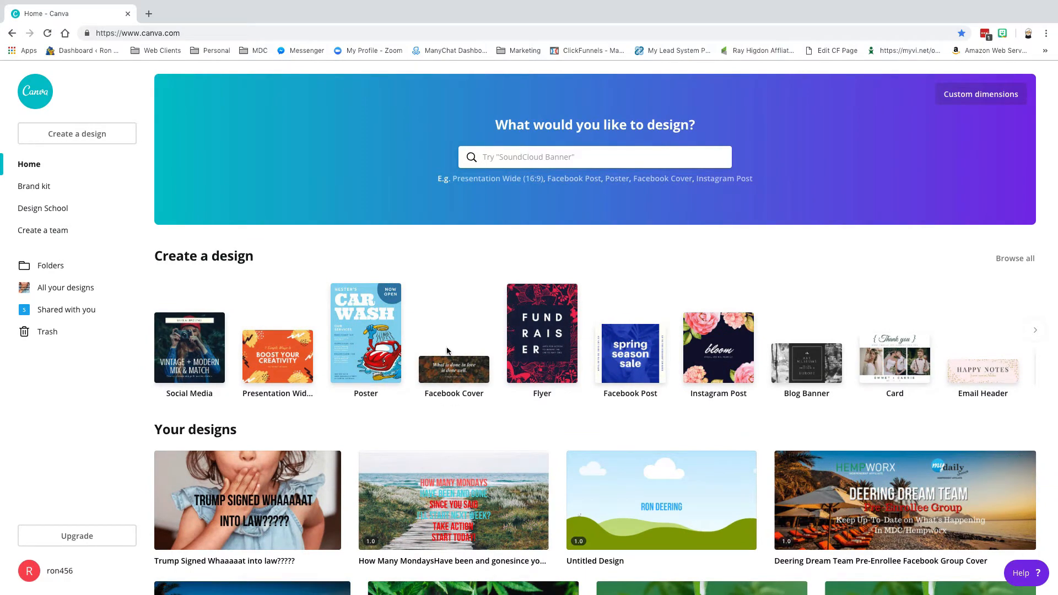
Create a new custom-size design of 692 × 882 px.
{"action": "left_click", "coordinate": [959, 99]}
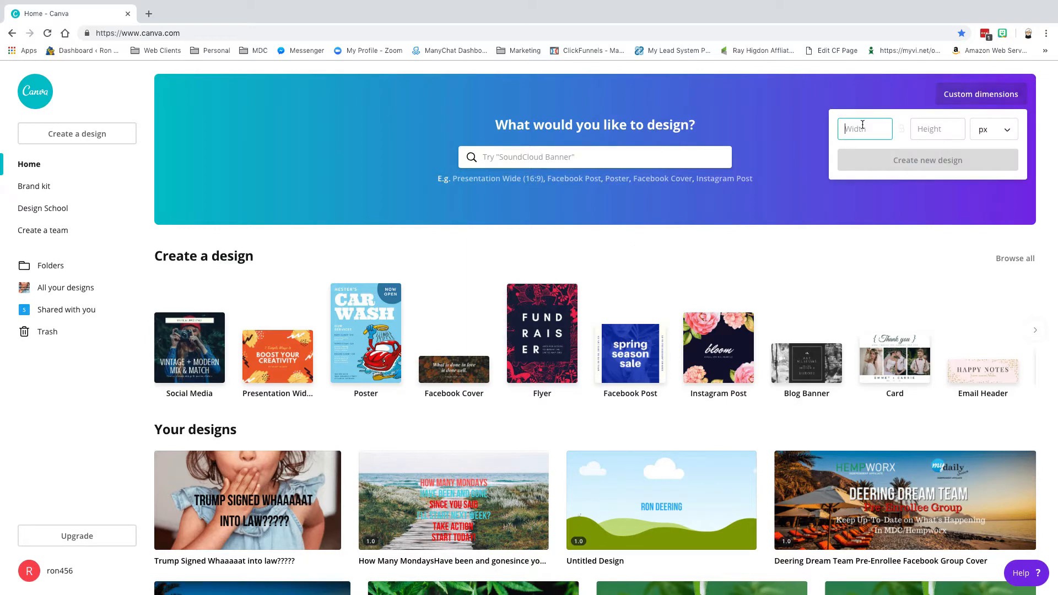
{"action": "type", "text": "692"}
{"action": "left_click", "coordinate": [918, 129]}
{"action": "type", "text": "882"}
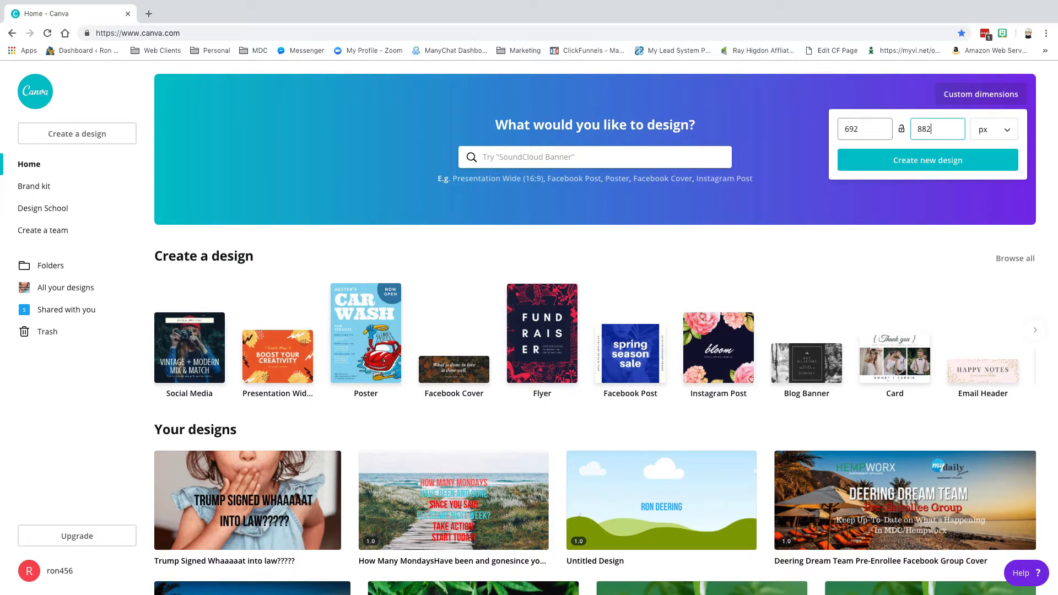
{"action": "left_click", "coordinate": [914, 163]}
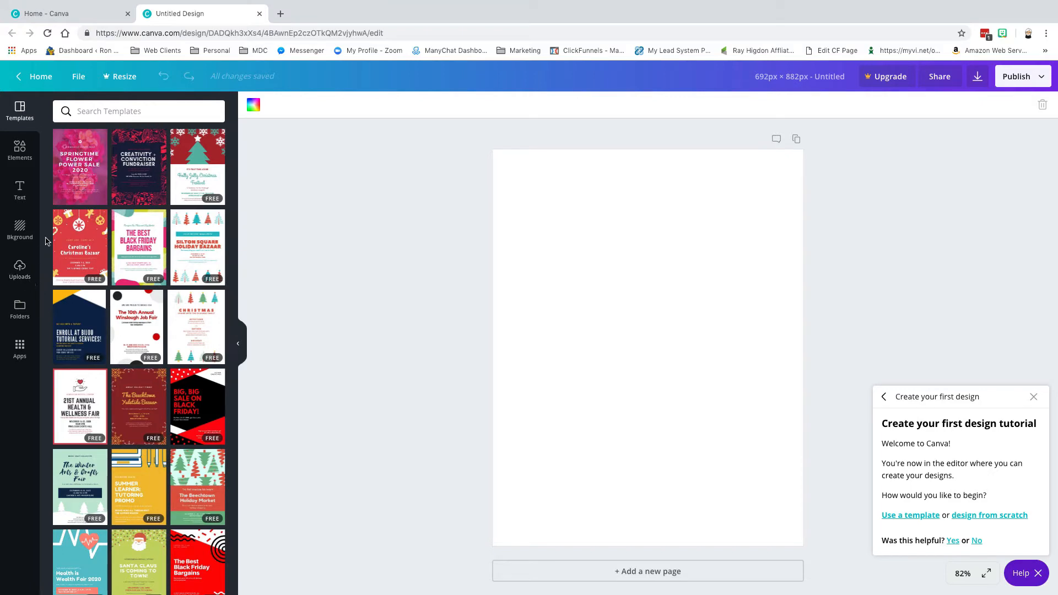
Upload 5K Affiliate Template.png through the Uploads panel.
{"action": "scroll", "coordinate": [145, 330], "scroll_direction": "down", "scroll_amount": 15}
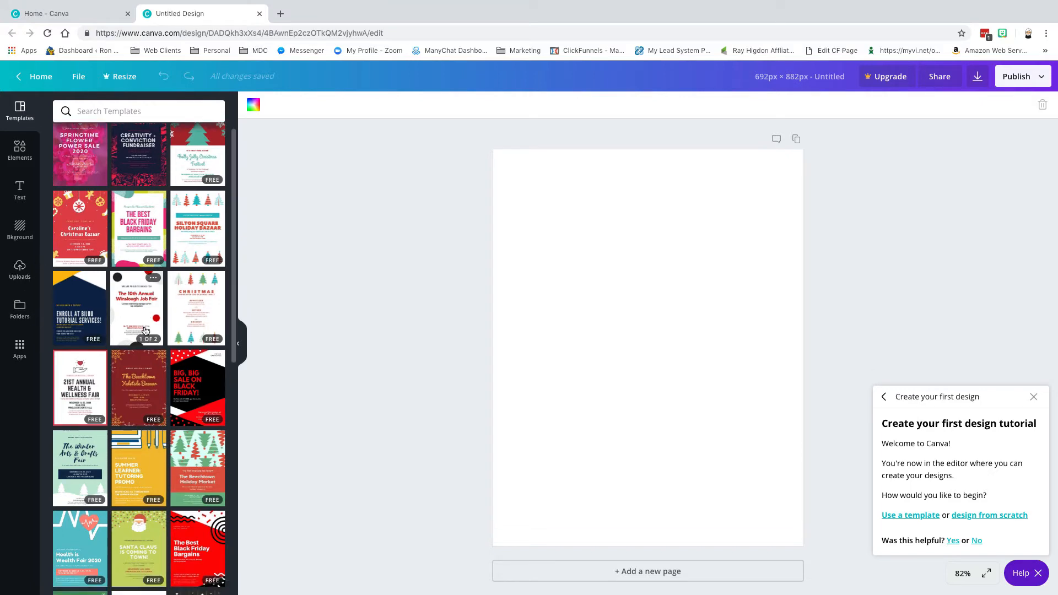
{"action": "scroll", "coordinate": [145, 331], "scroll_direction": "up", "scroll_amount": 8}
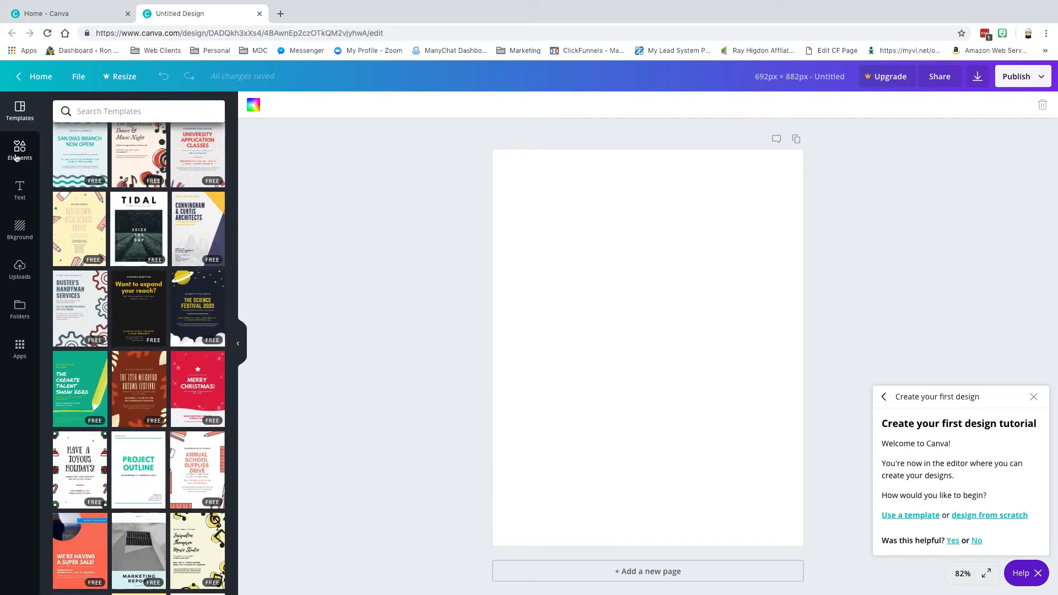
{"action": "left_click", "coordinate": [20, 271]}
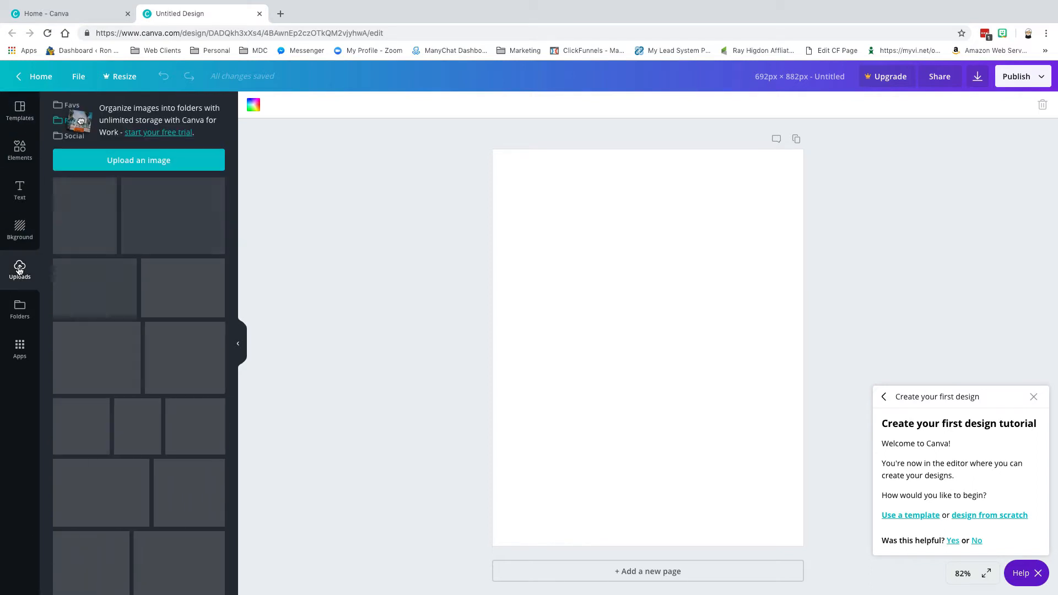
{"action": "left_click", "coordinate": [134, 161]}
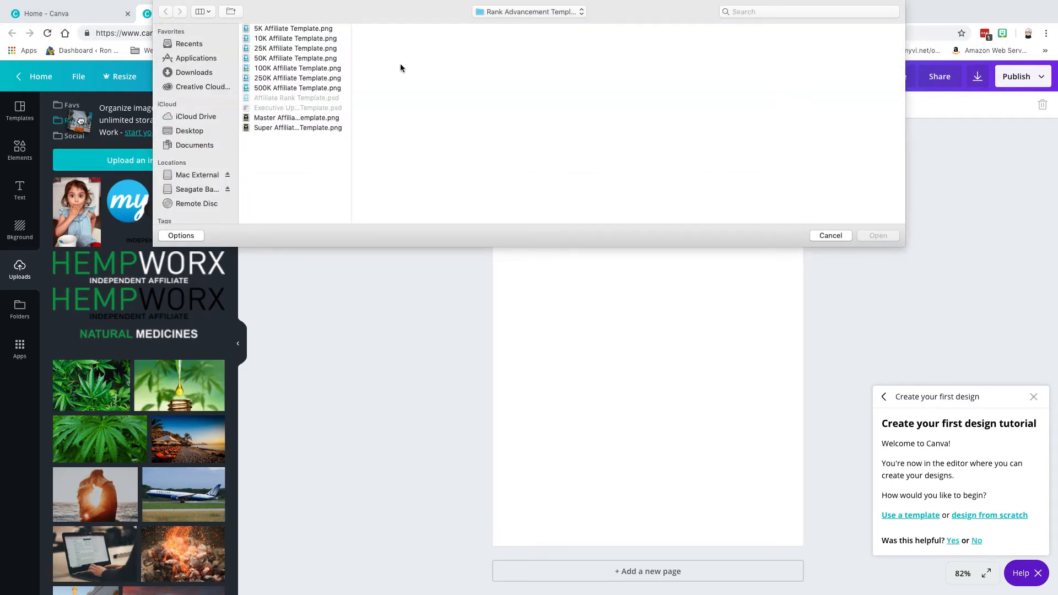
{"action": "left_click", "coordinate": [271, 29]}
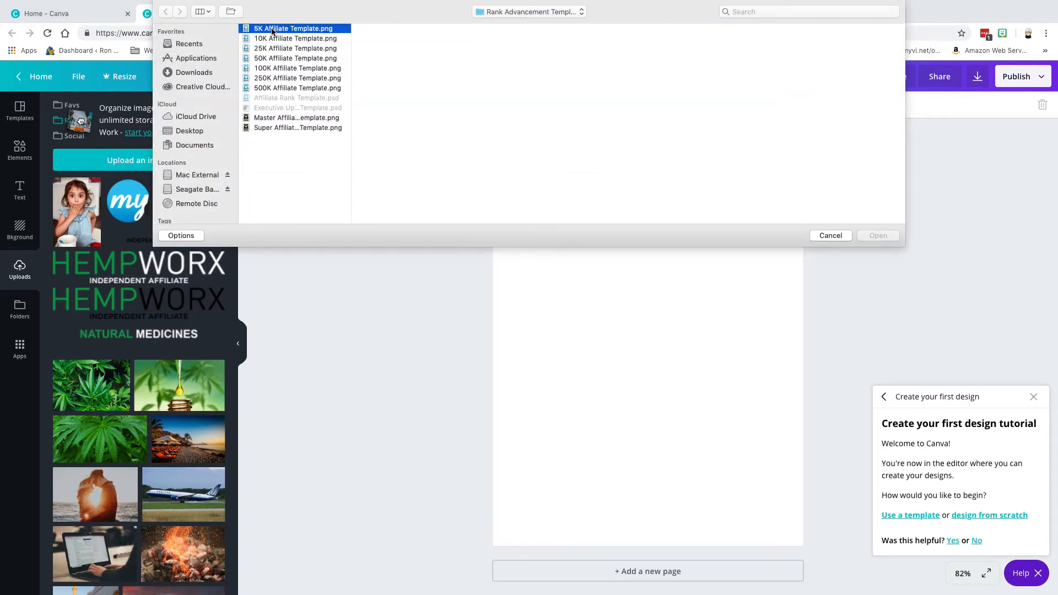
{"action": "left_click", "coordinate": [878, 237]}
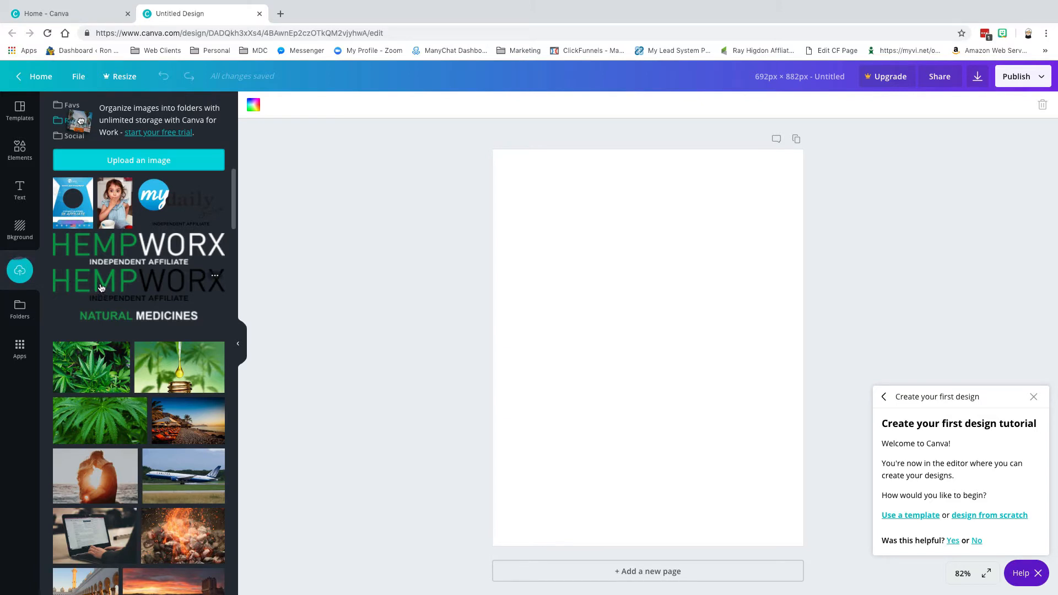
Add the 5K Affiliate template, stretch it to fill the page, and close the tutorial.
{"action": "left_click", "coordinate": [68, 205]}
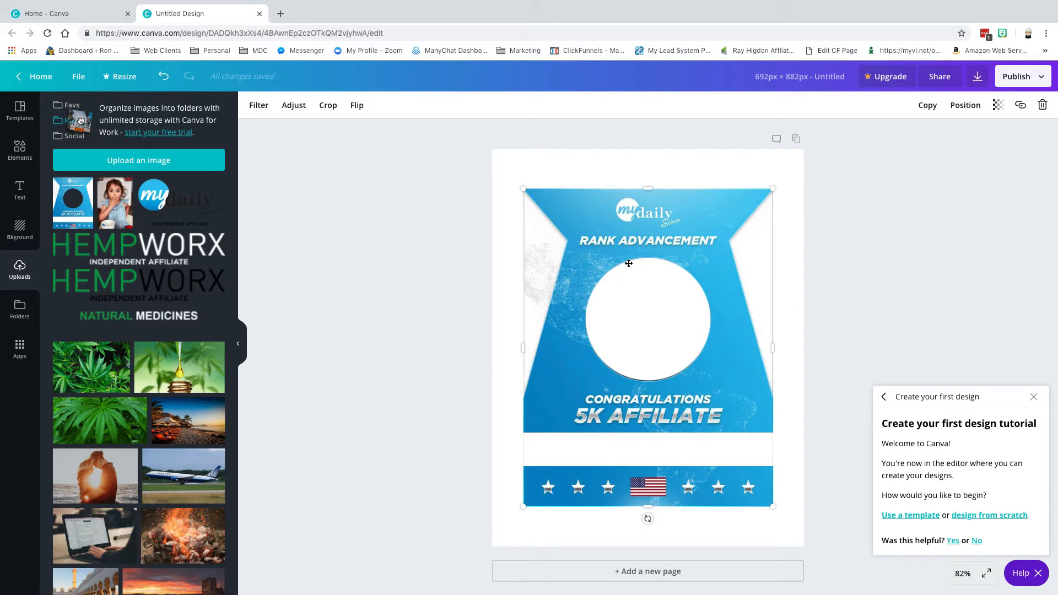
{"action": "mouse_move", "coordinate": [519, 175]}
{"action": "left_mouse_down"}
{"action": "mouse_move", "coordinate": [497, 144]}
{"action": "mouse_move", "coordinate": [511, 178]}
{"action": "left_mouse_up"}
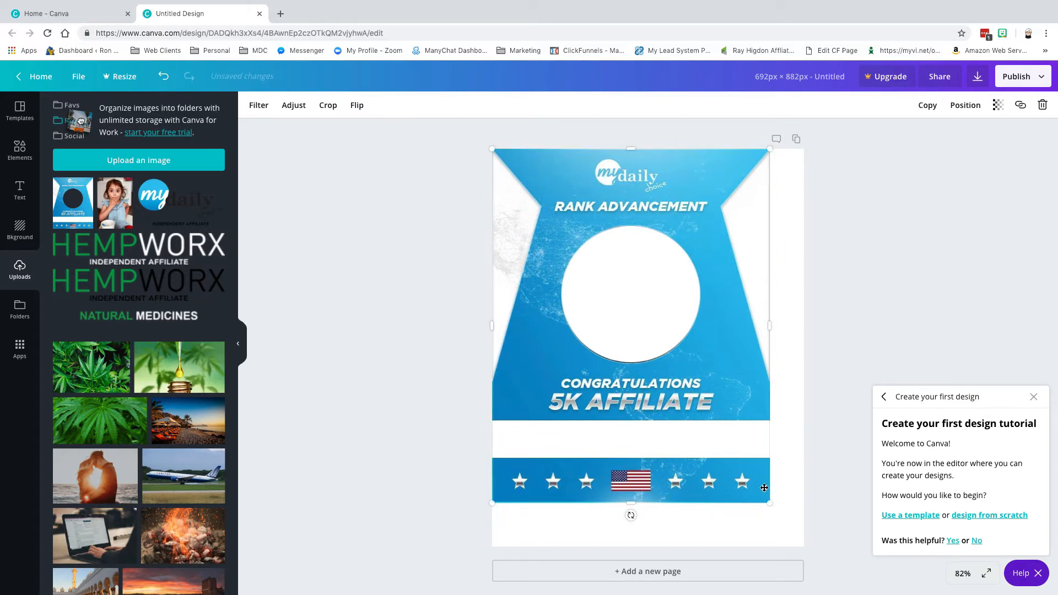
{"action": "left_click_drag", "start_coordinate": [771, 506], "coordinate": [803, 551]}
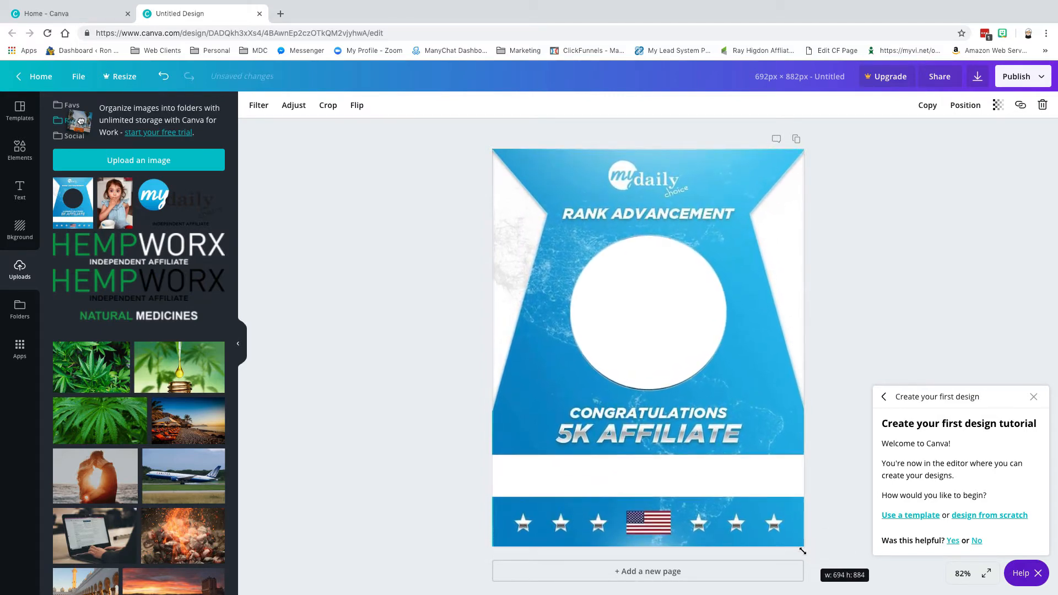
{"action": "left_click", "coordinate": [403, 347]}
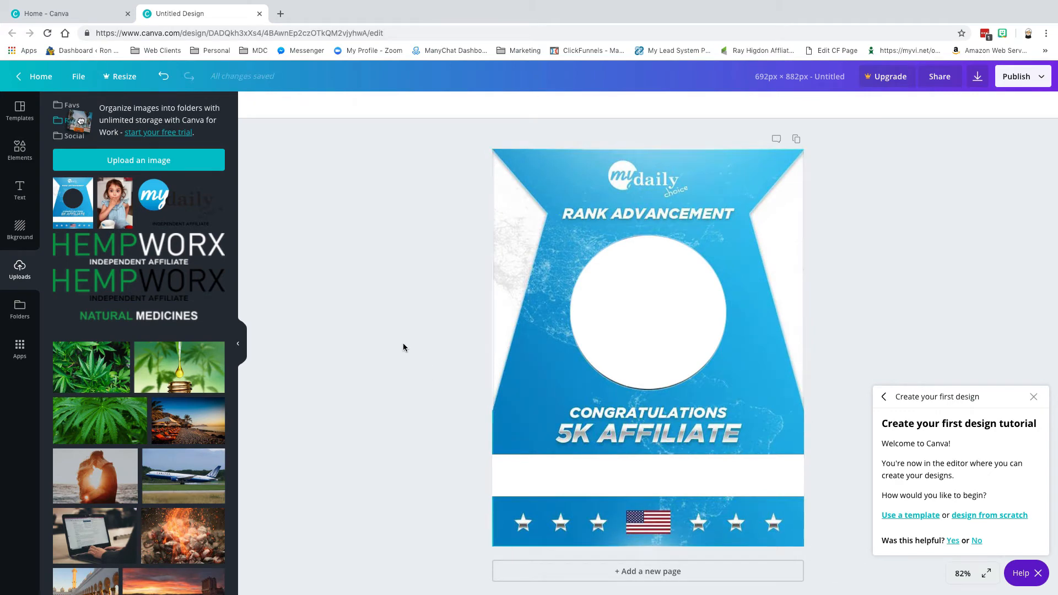
{"action": "left_click", "coordinate": [1033, 397]}
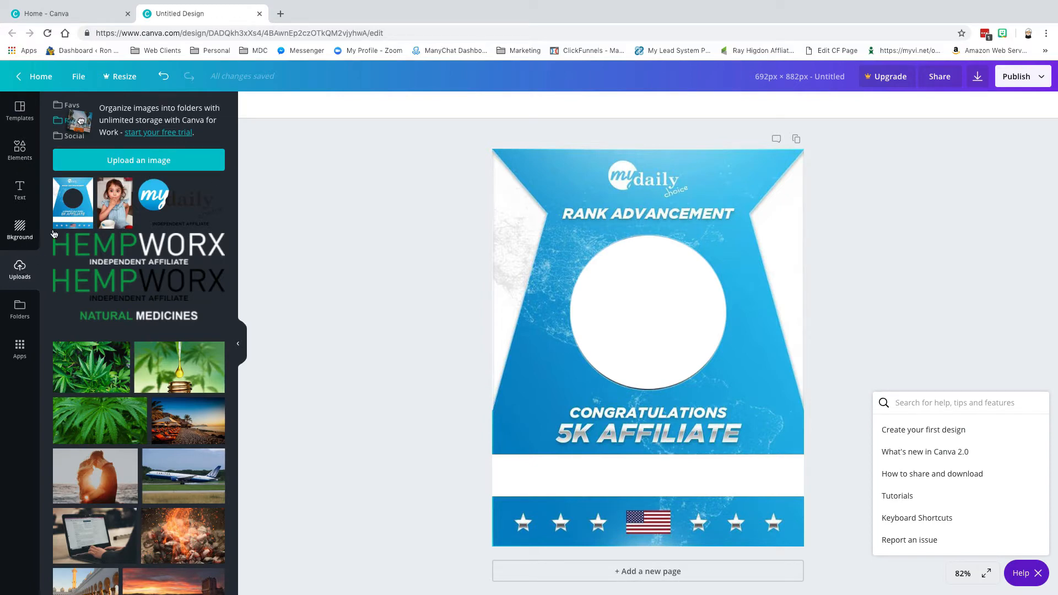
Upload profile picture 1-15-2018.png from Mac External > Business > Blog Resources > personal photos.
{"action": "left_click", "coordinate": [132, 165]}
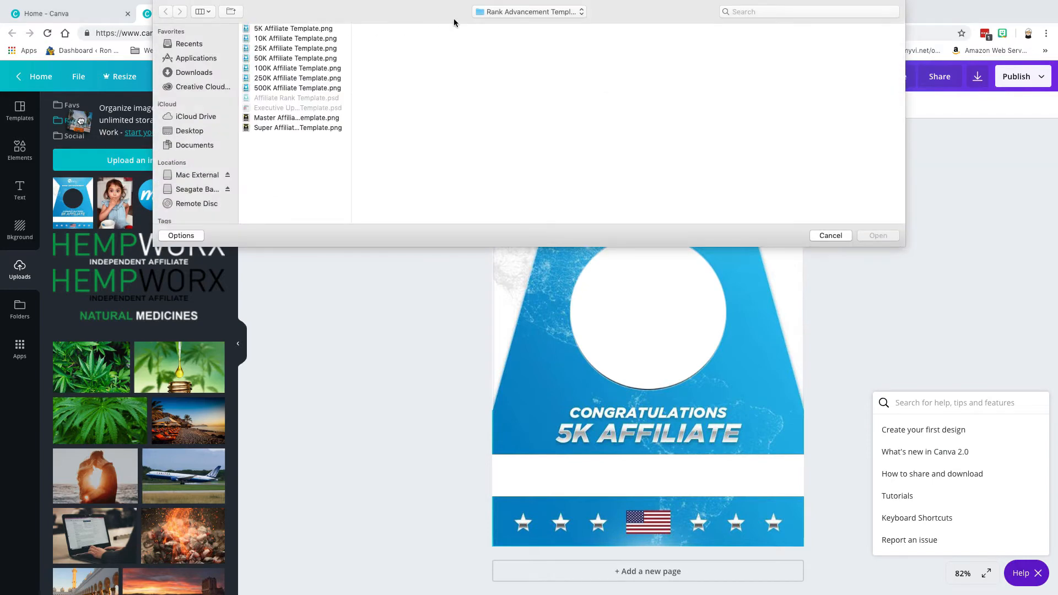
{"action": "left_click", "coordinate": [492, 15]}
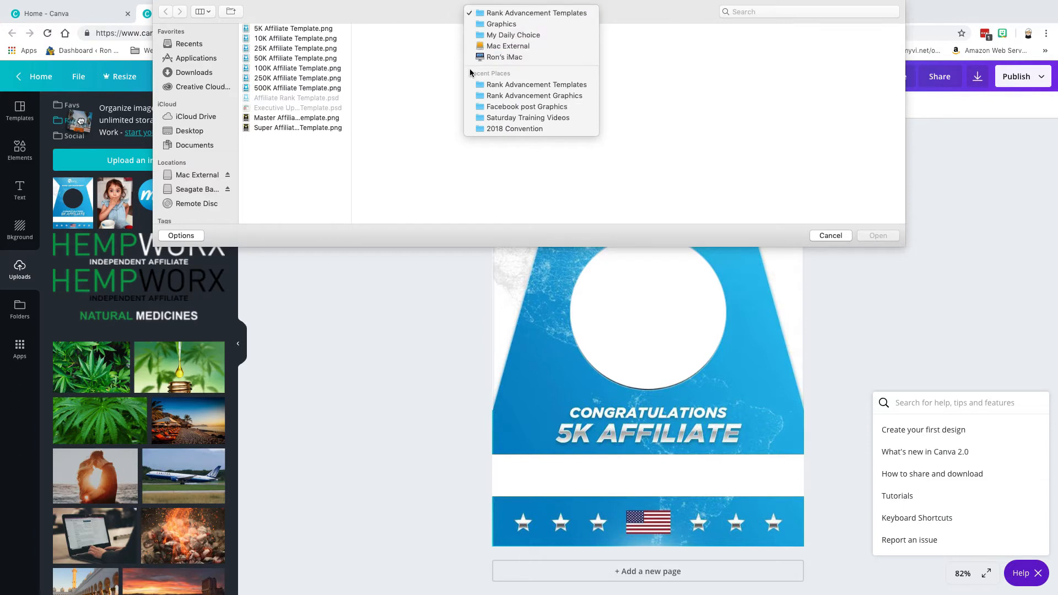
{"action": "left_click", "coordinate": [496, 47]}
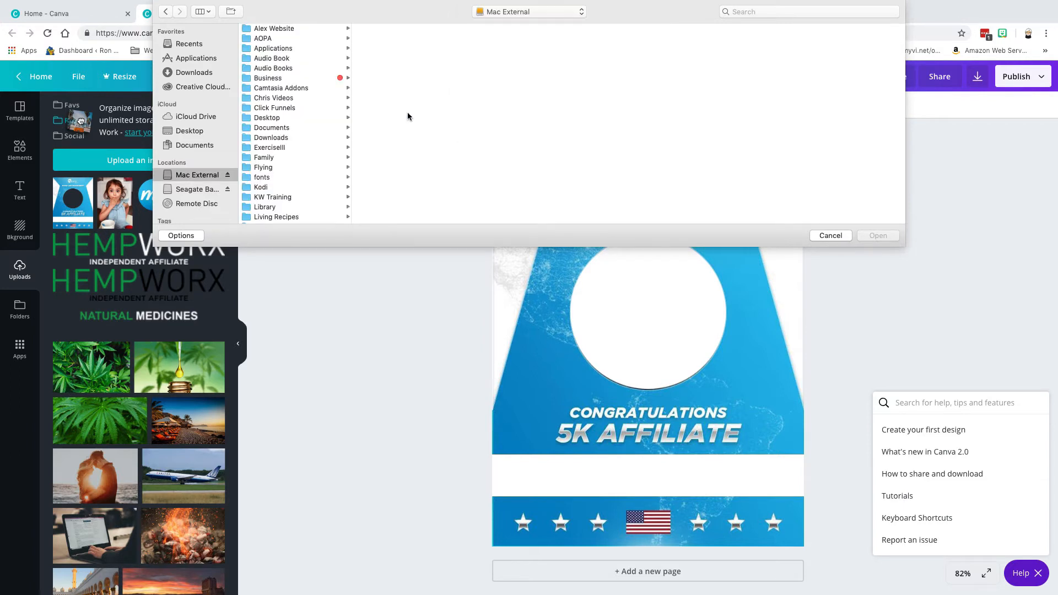
{"action": "left_click", "coordinate": [264, 79]}
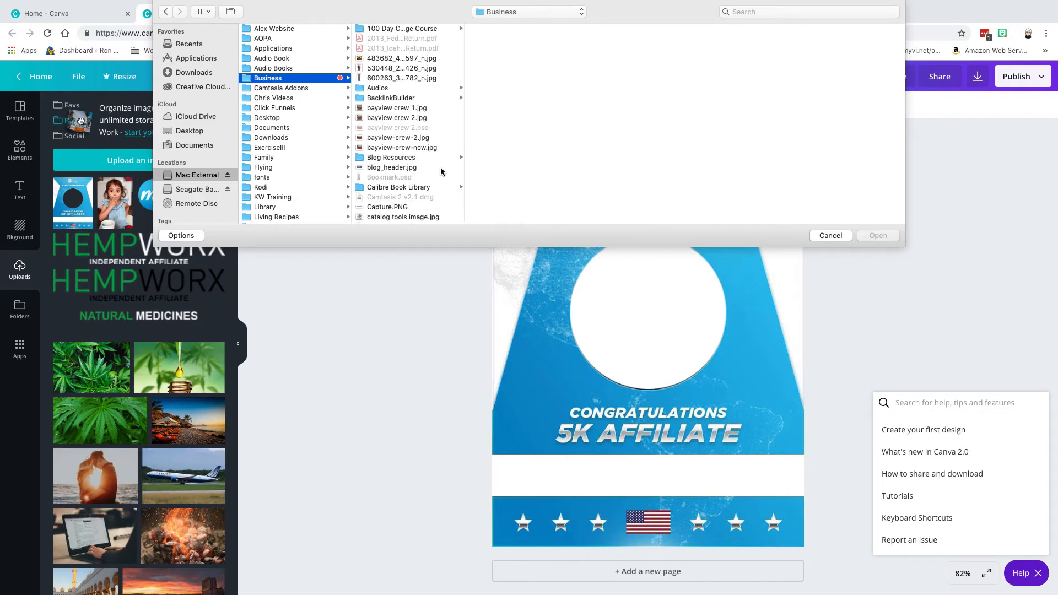
{"action": "left_click", "coordinate": [440, 158]}
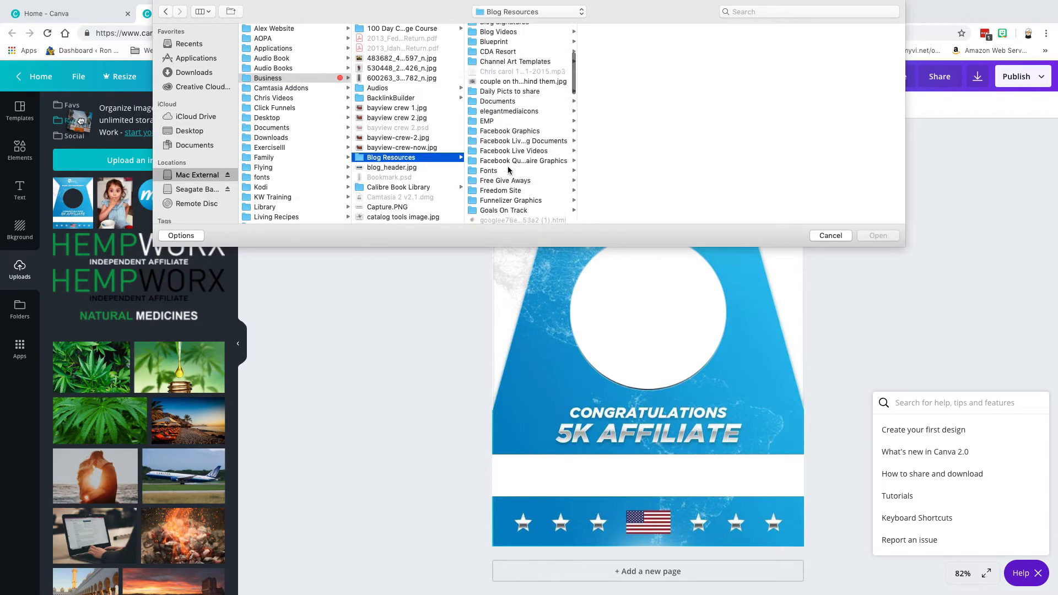
{"action": "scroll", "coordinate": [508, 170], "scroll_direction": "down", "scroll_amount": 10}
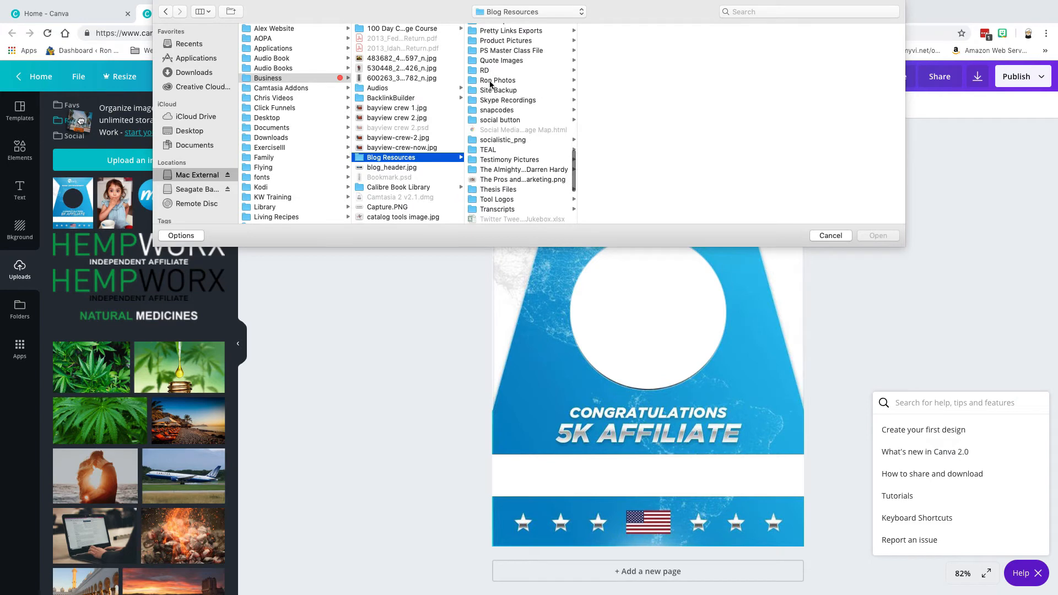
{"action": "left_click", "coordinate": [490, 81]}
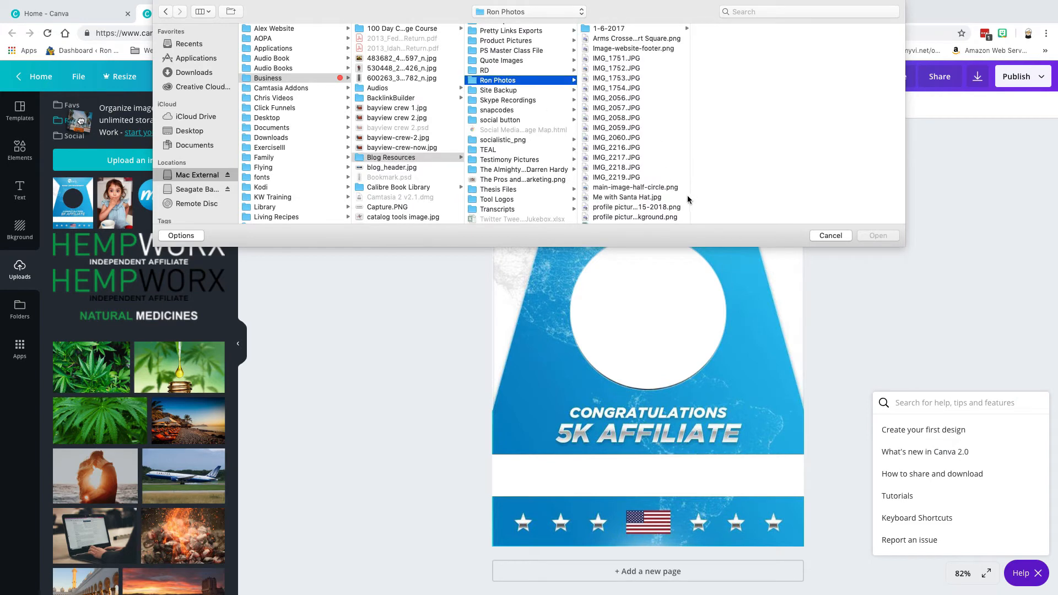
{"action": "left_click", "coordinate": [612, 188]}
{"action": "scroll", "coordinate": [611, 204], "scroll_direction": "down", "scroll_amount": 2}
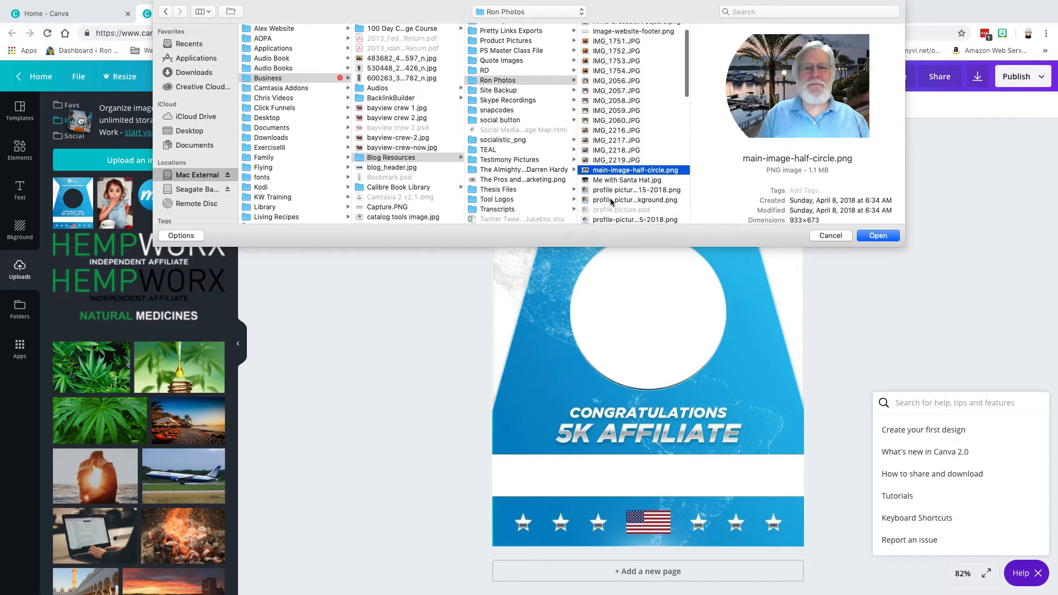
{"action": "left_click", "coordinate": [610, 194]}
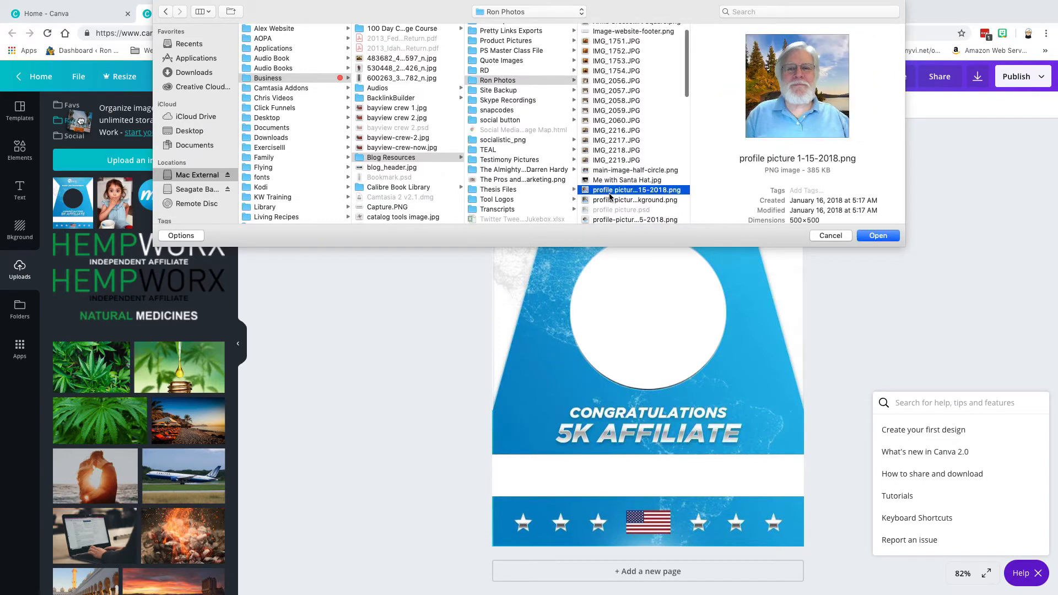
{"action": "left_click", "coordinate": [878, 236]}
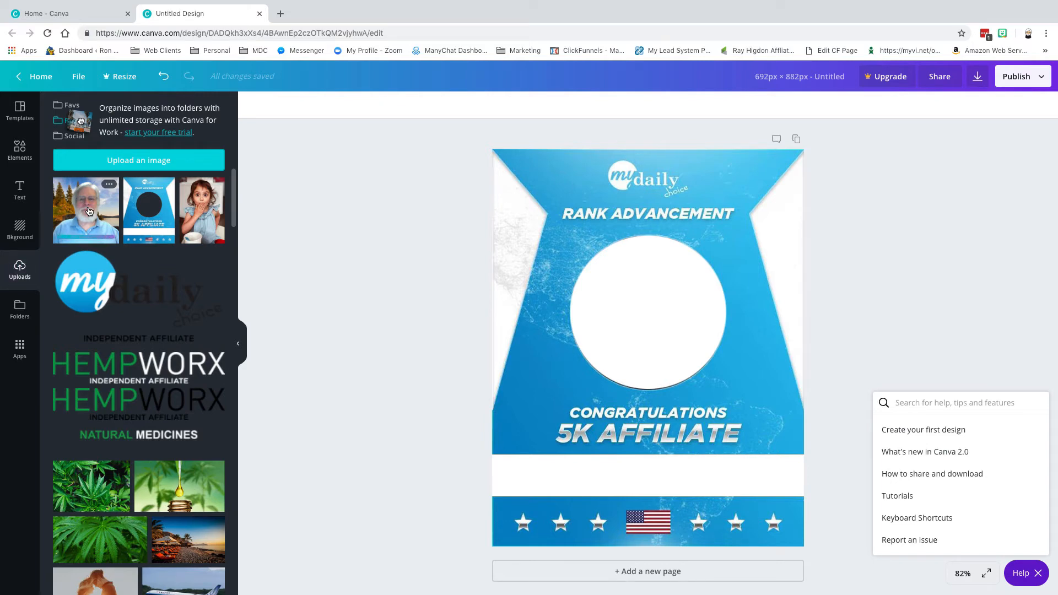
Add the uploaded portrait photo to the design and try its Adjust and Filter options.
{"action": "left_click", "coordinate": [89, 211]}
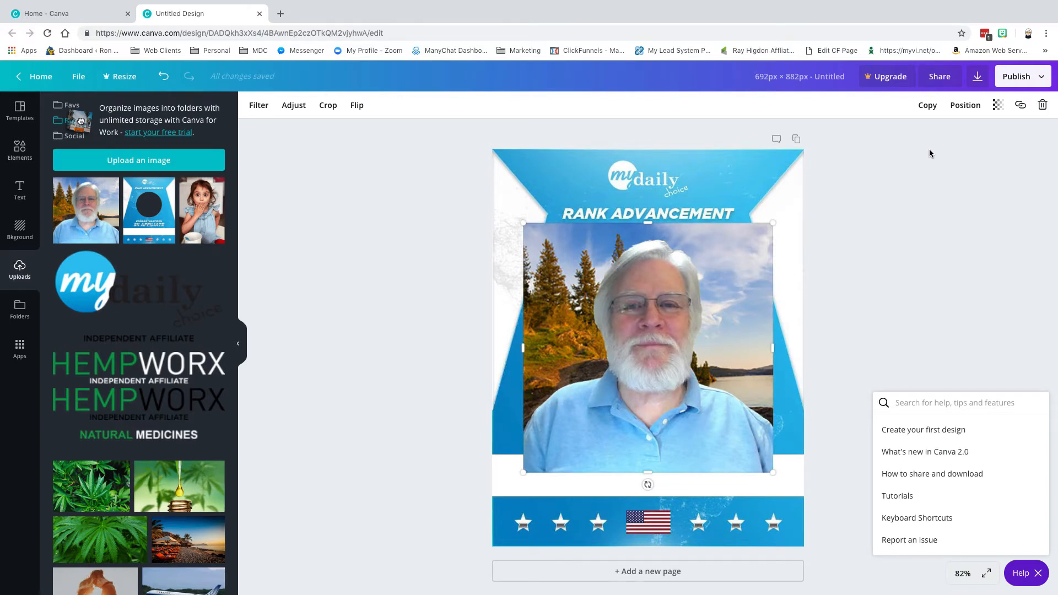
{"action": "left_click", "coordinate": [969, 106]}
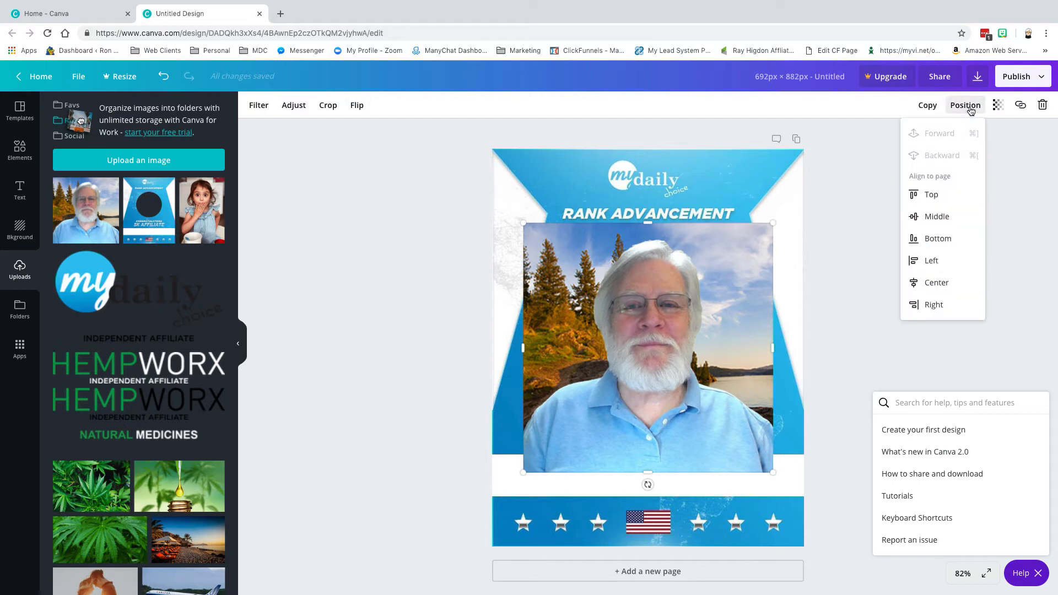
{"action": "left_click", "coordinate": [871, 134]}
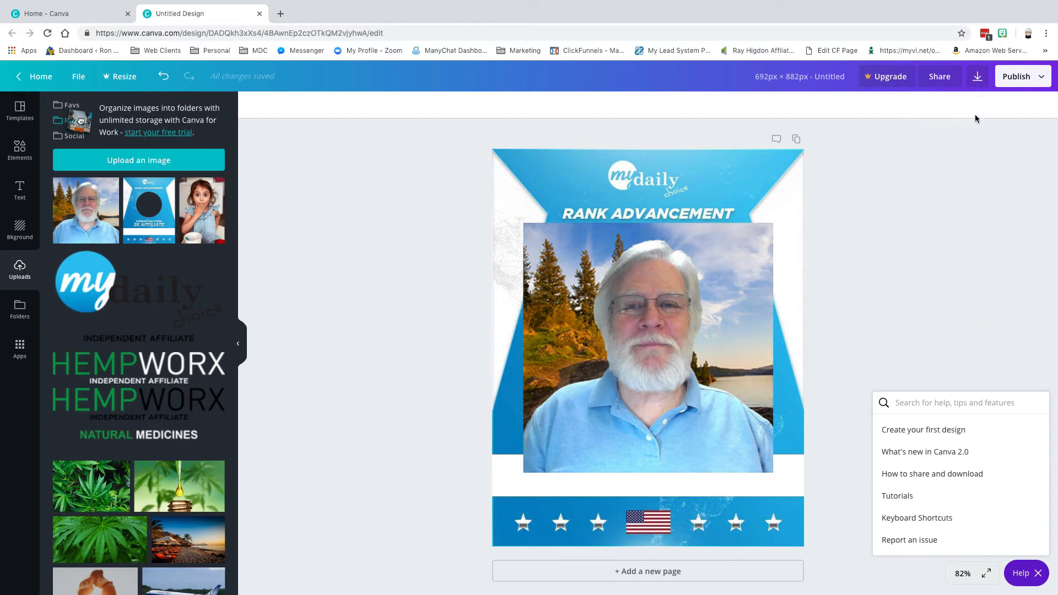
{"action": "left_click", "coordinate": [728, 267]}
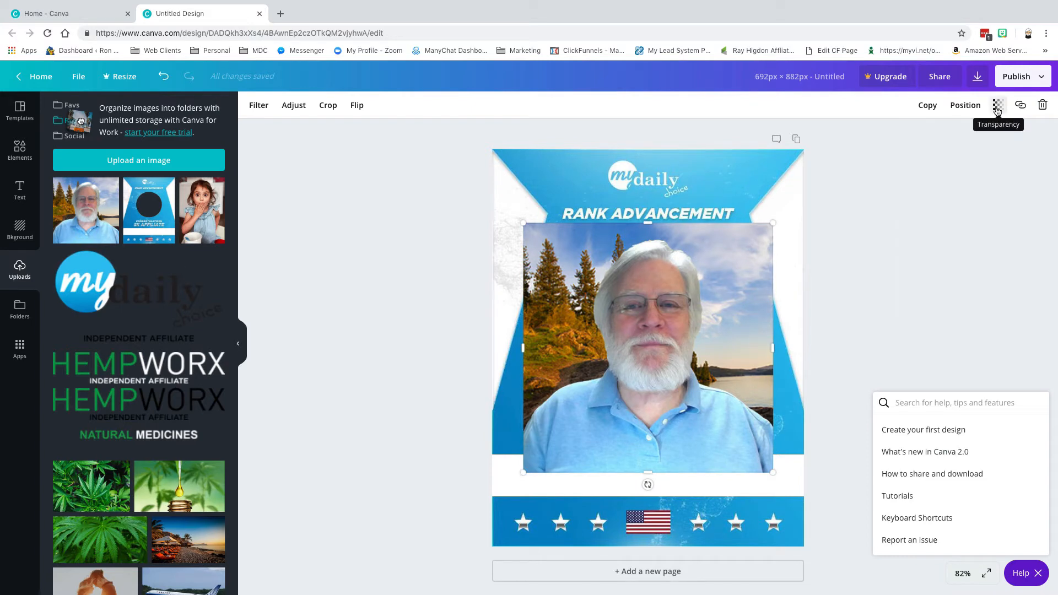
{"action": "left_click", "coordinate": [294, 106]}
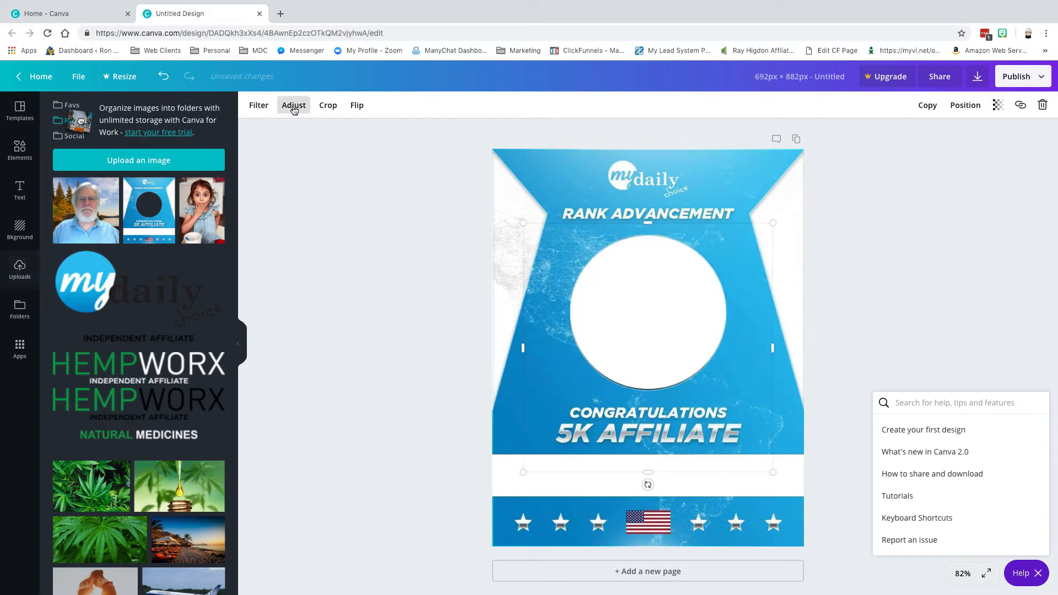
{"action": "left_click", "coordinate": [259, 106]}
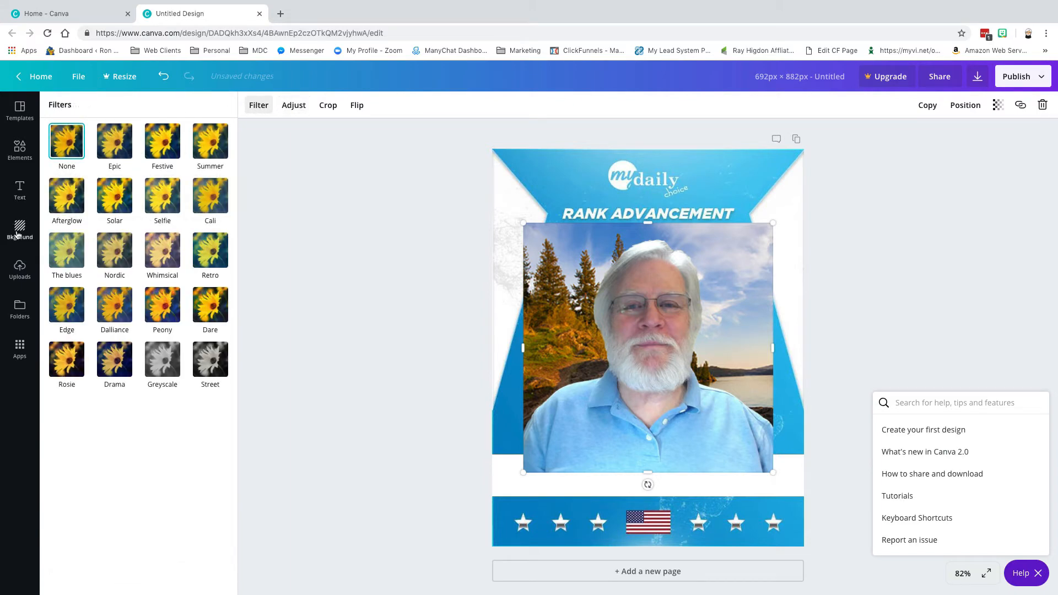
{"action": "left_click", "coordinate": [20, 269]}
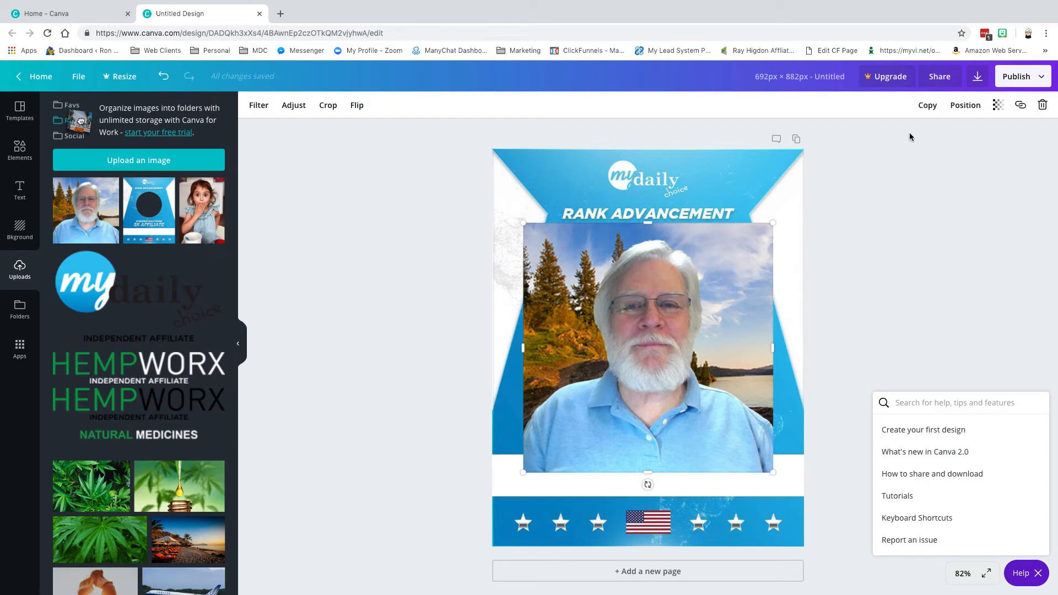
Duplicate the portrait photo, delete the copy, and keep the original in place.
{"action": "left_click", "coordinate": [999, 109]}
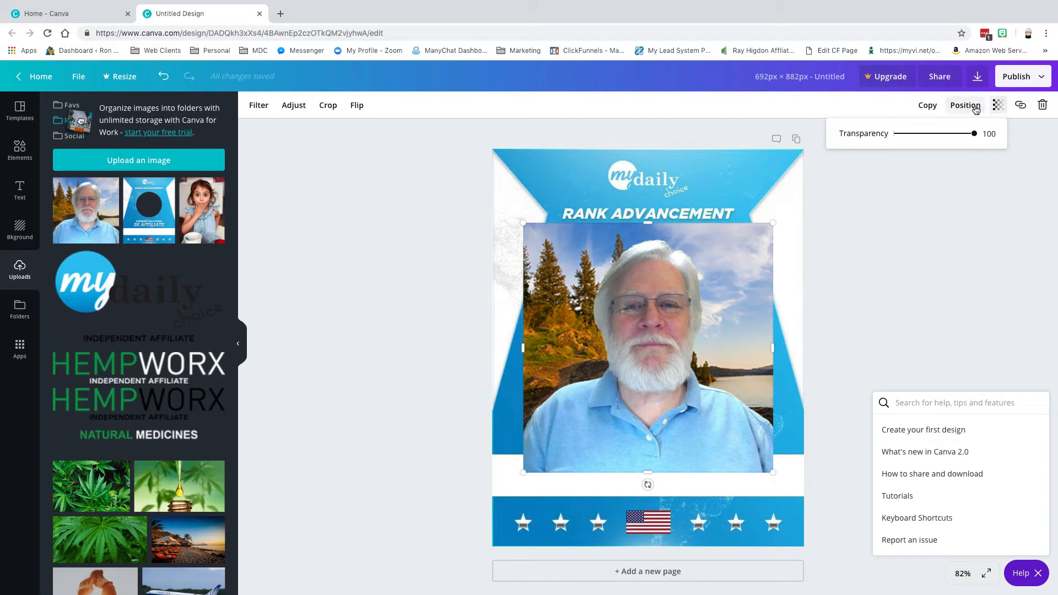
{"action": "left_click", "coordinate": [973, 108]}
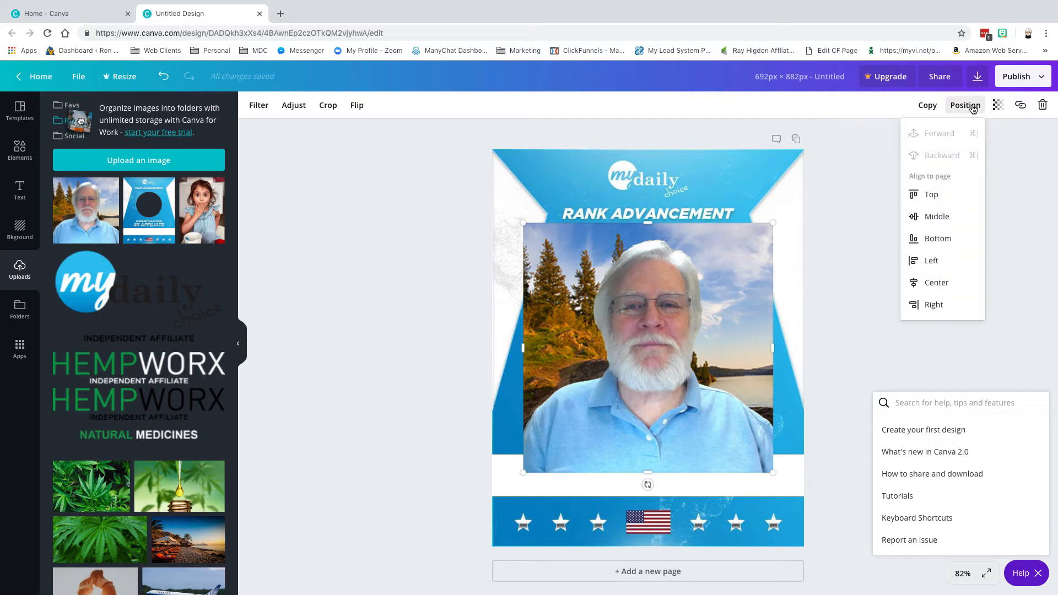
{"action": "left_click", "coordinate": [927, 106]}
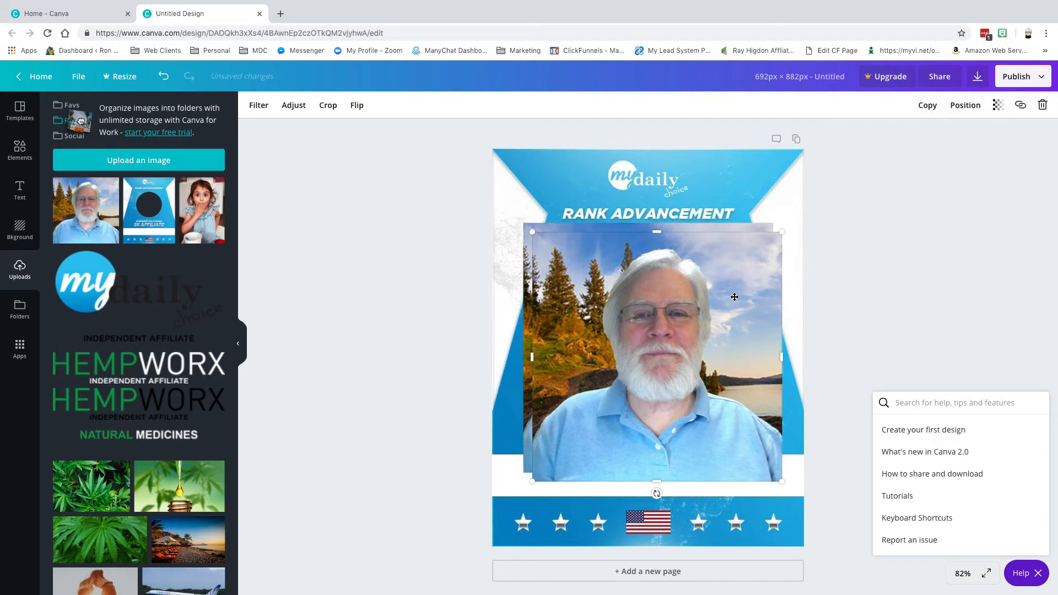
{"action": "key", "text": "Delete"}
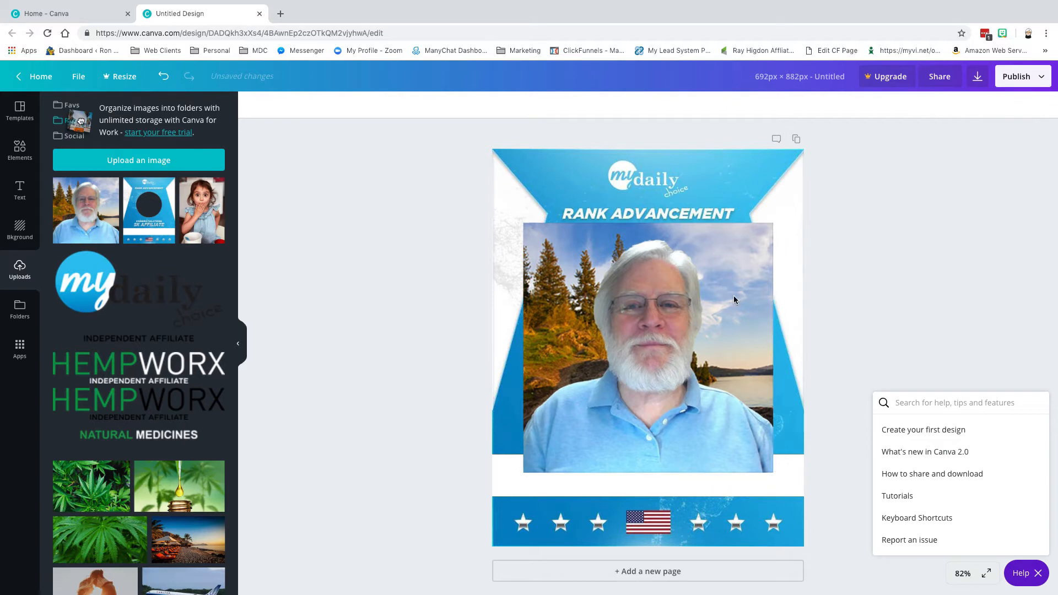
{"action": "right_click", "coordinate": [650, 296]}
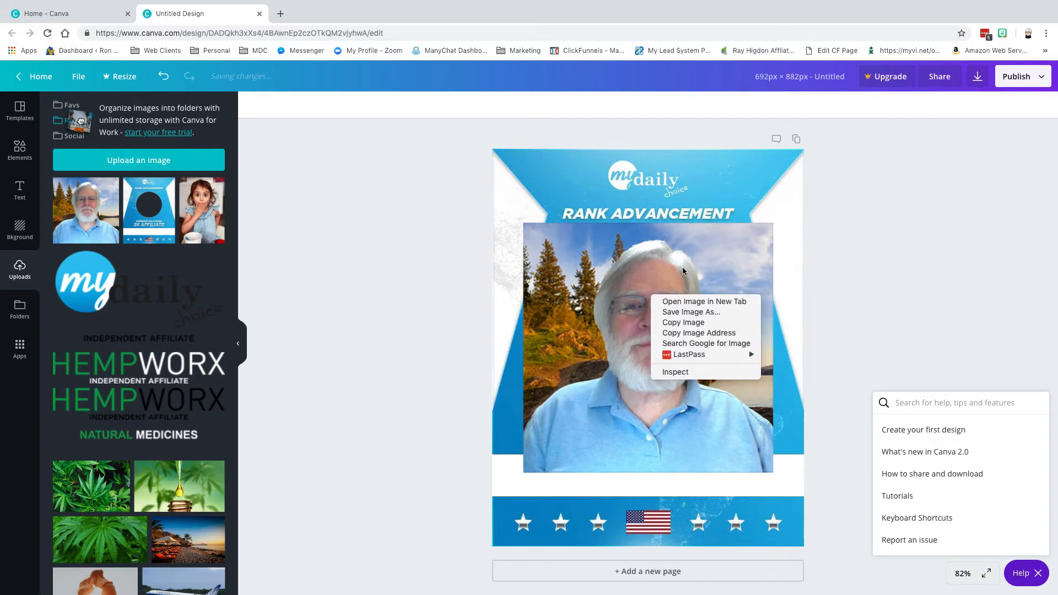
{"action": "left_click", "coordinate": [732, 247]}
{"action": "left_click", "coordinate": [733, 247]}
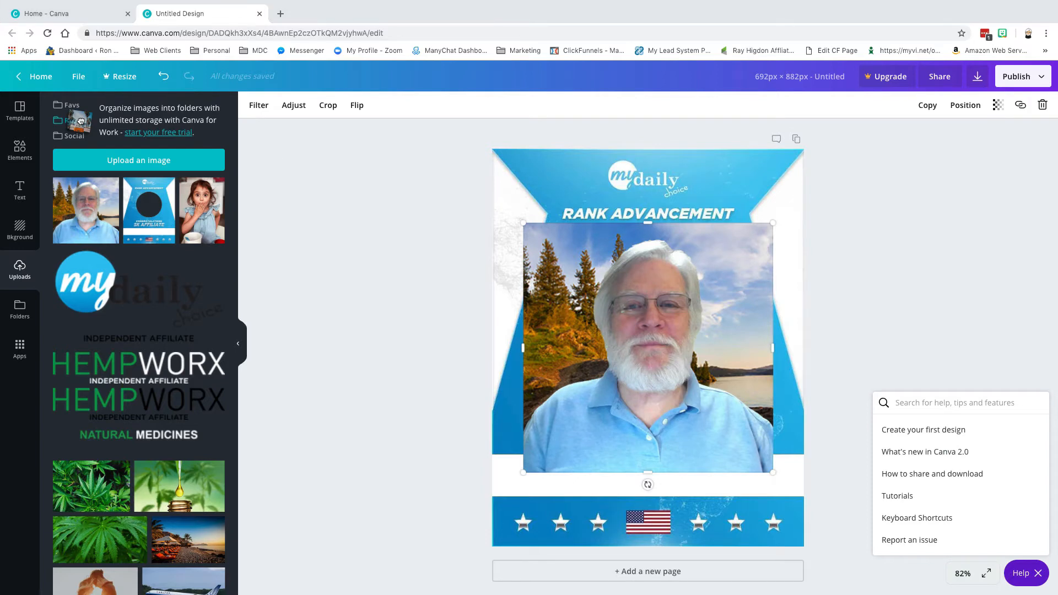
{"action": "left_click", "coordinate": [312, 246]}
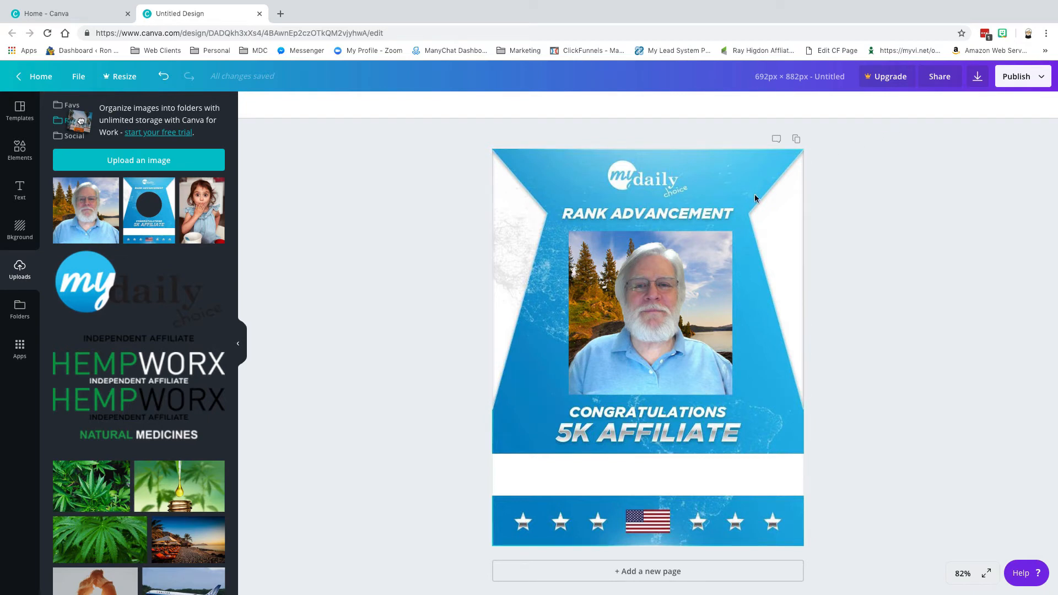
Resize the portrait photo from its top-left corner so it covers the white photo circle.
{"action": "left_click", "coordinate": [680, 251]}
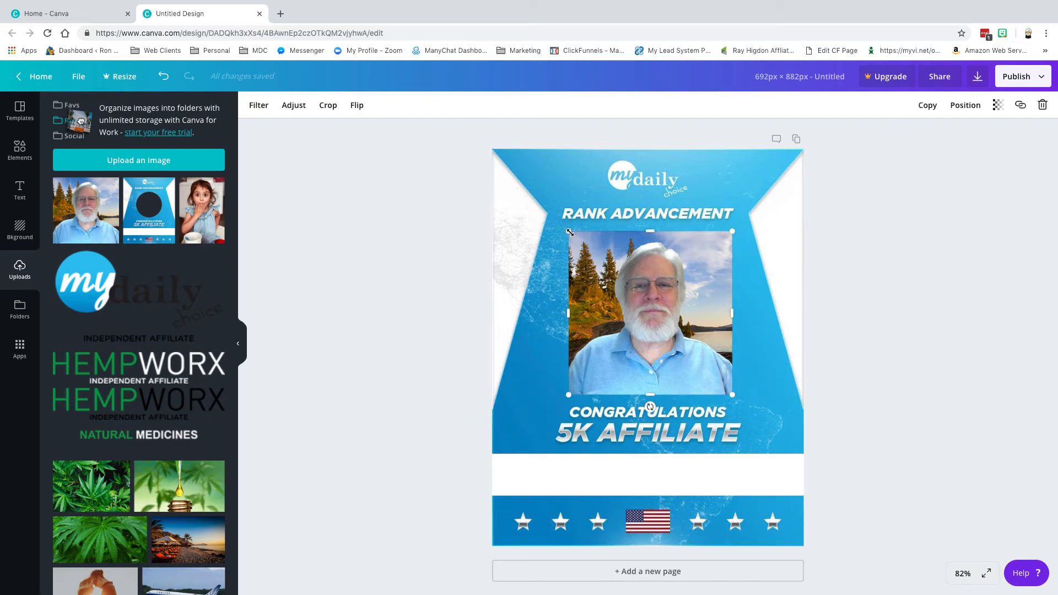
{"action": "mouse_move", "coordinate": [571, 234]}
{"action": "left_mouse_down"}
{"action": "mouse_move", "coordinate": [580, 242]}
{"action": "mouse_move", "coordinate": [569, 232]}
{"action": "left_mouse_up"}
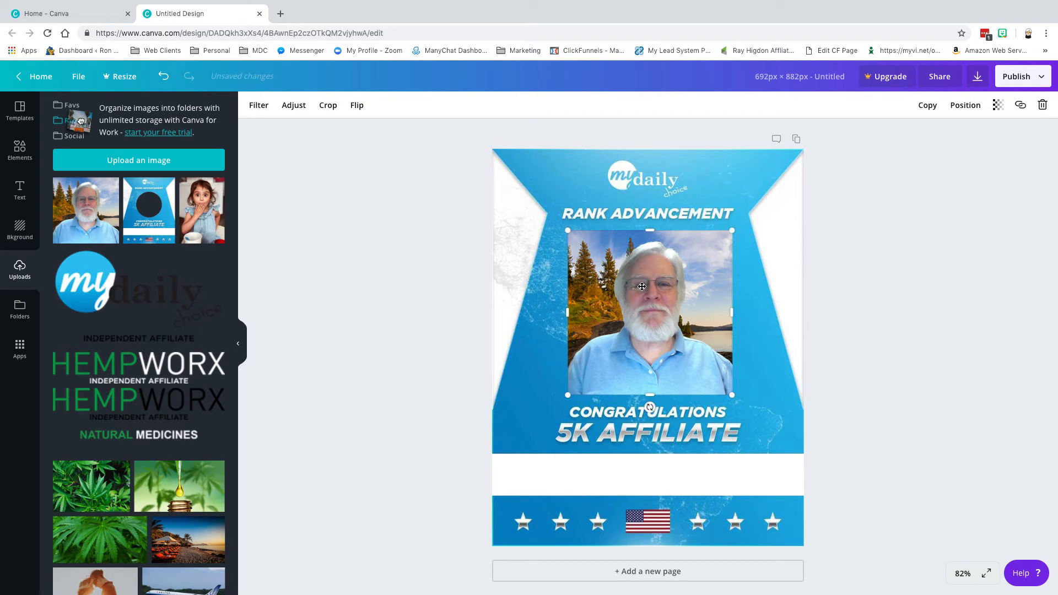
{"action": "left_click", "coordinate": [746, 196]}
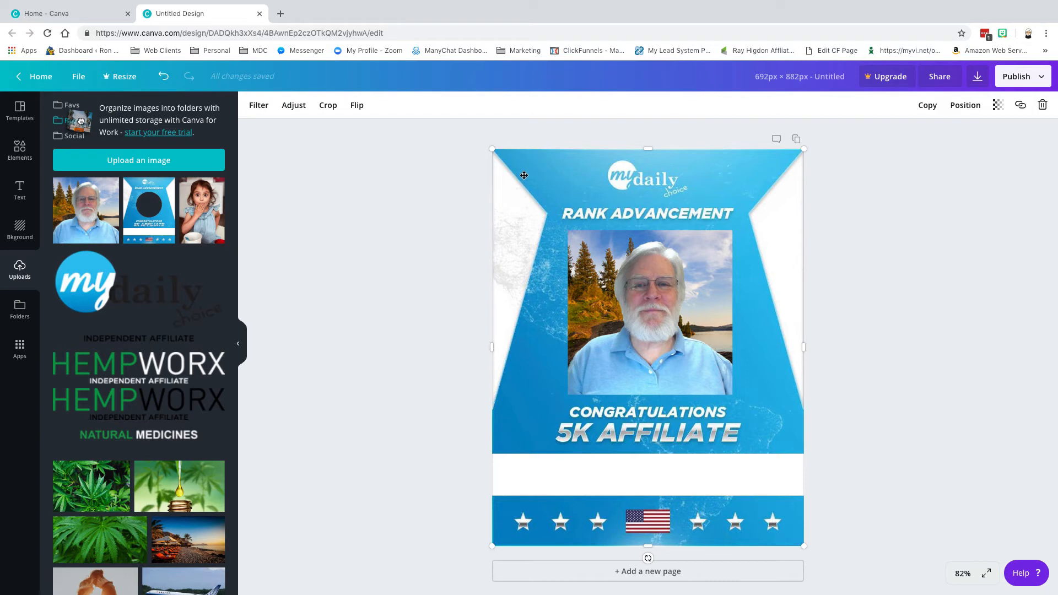
Reorder the background and photo layers via Position, nudging the photo slightly left.
{"action": "left_click", "coordinate": [964, 108]}
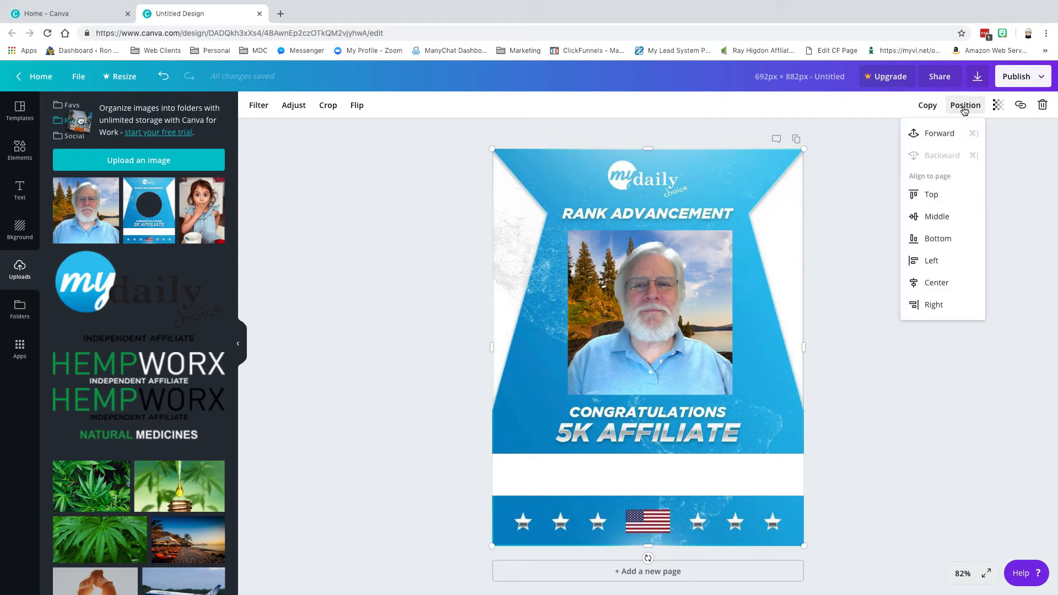
{"action": "left_click", "coordinate": [941, 136]}
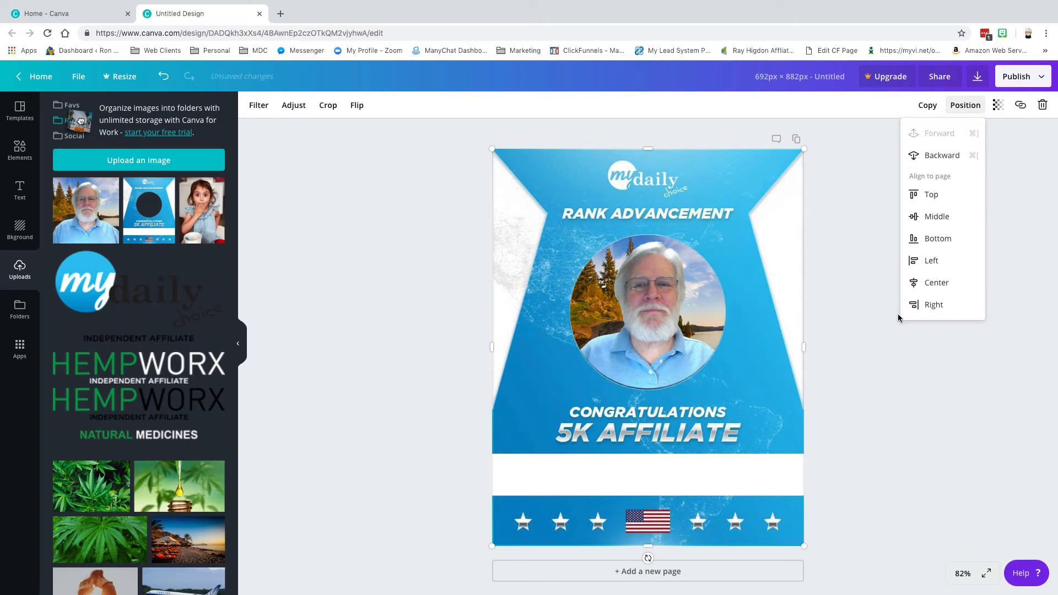
{"action": "left_click", "coordinate": [868, 296]}
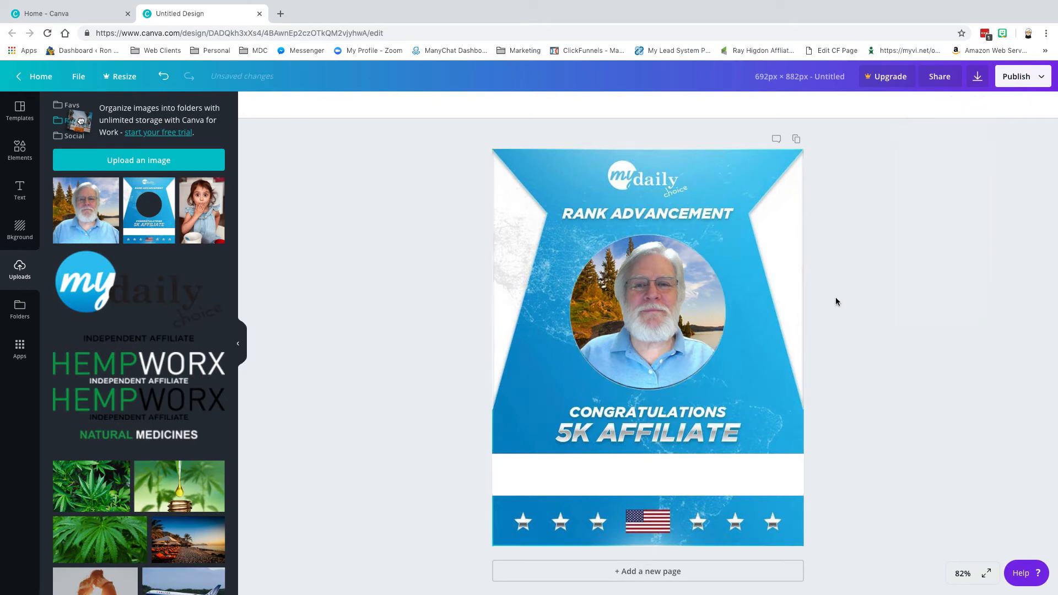
{"action": "left_click", "coordinate": [655, 296]}
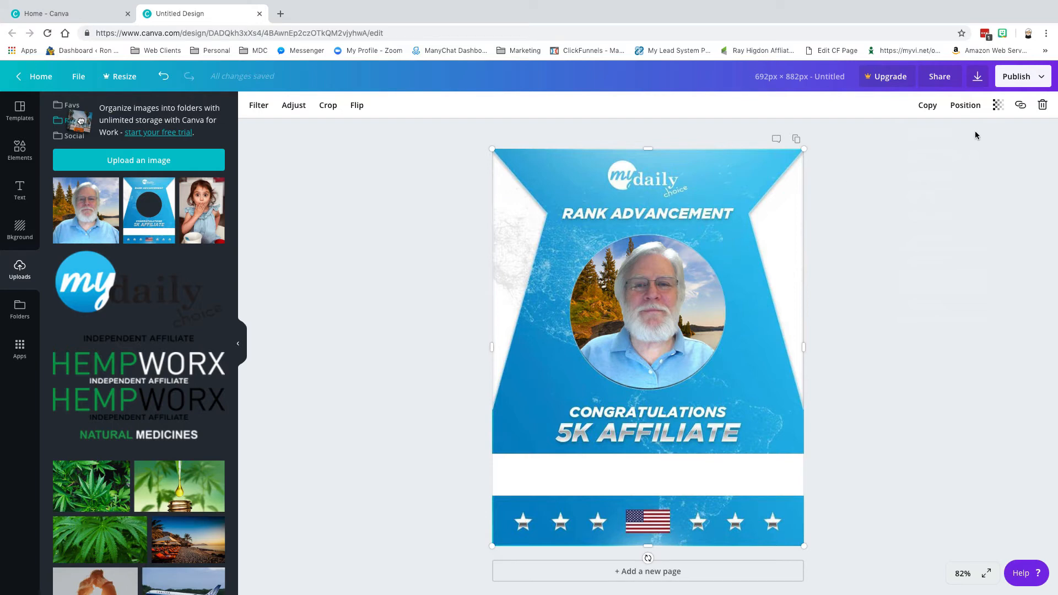
{"action": "left_click", "coordinate": [966, 108]}
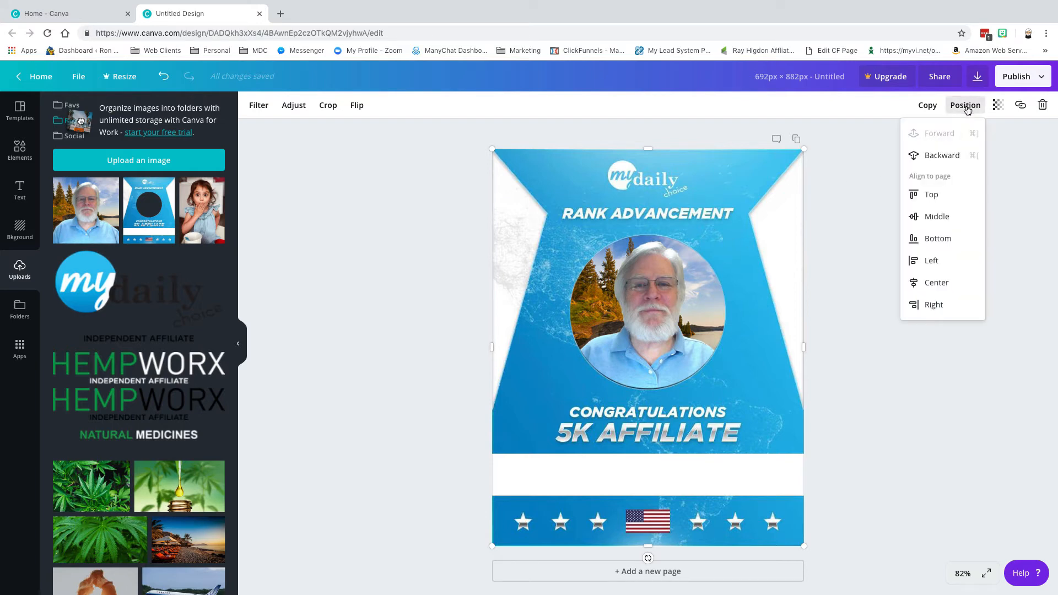
{"action": "left_click", "coordinate": [946, 158]}
{"action": "left_click", "coordinate": [646, 298]}
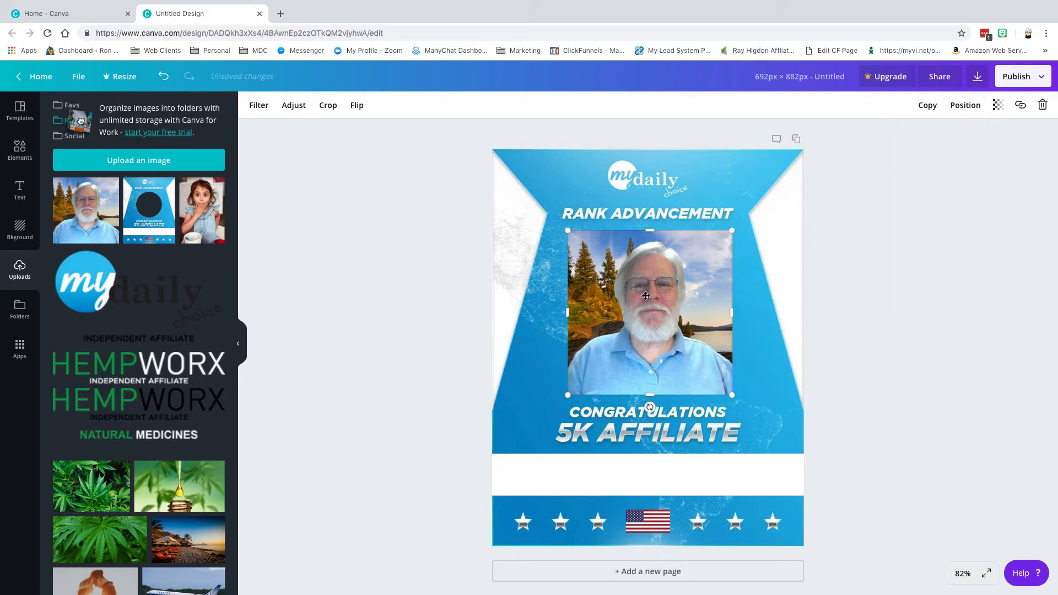
{"action": "key", "text": "Left"}
{"action": "key", "text": "Left"}
{"action": "key", "text": "Left"}
{"action": "key", "text": "Left"}
{"action": "key", "text": "Left"}
{"action": "key", "text": "Left"}
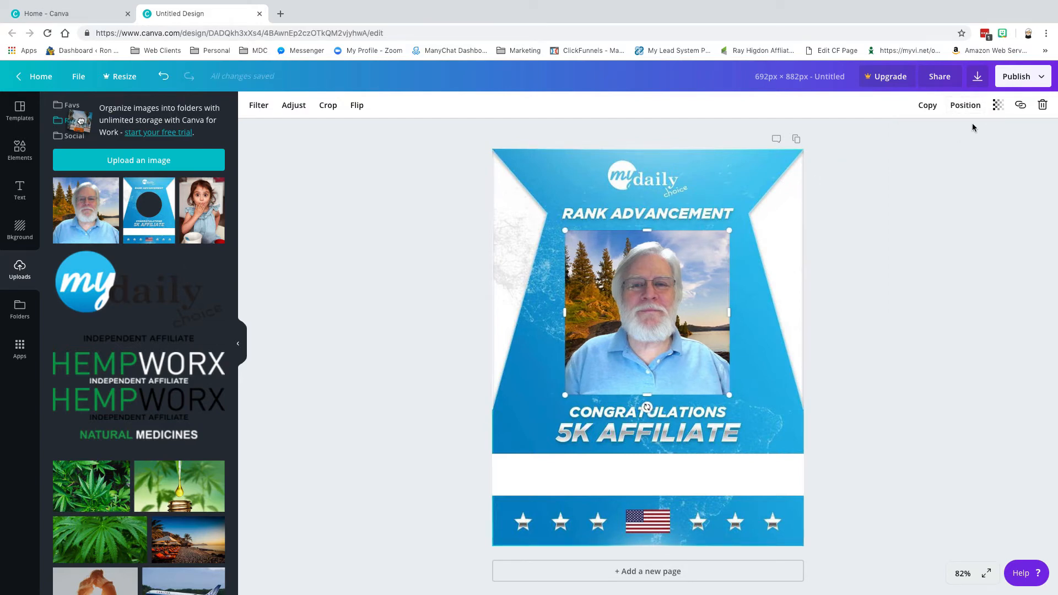
{"action": "left_click", "coordinate": [968, 107]}
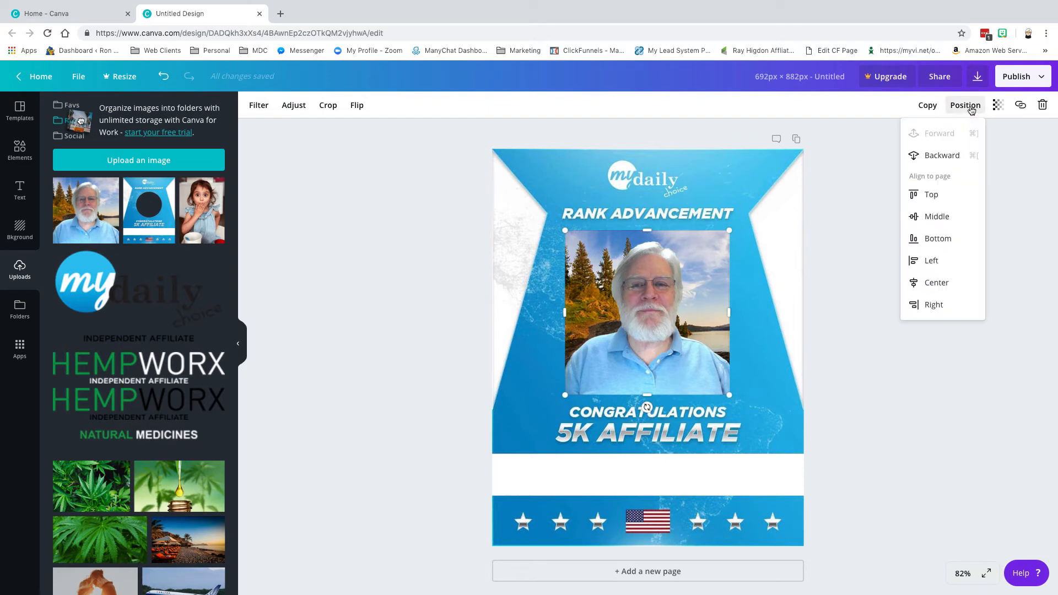
{"action": "left_click", "coordinate": [941, 155]}
{"action": "left_click", "coordinate": [862, 187]}
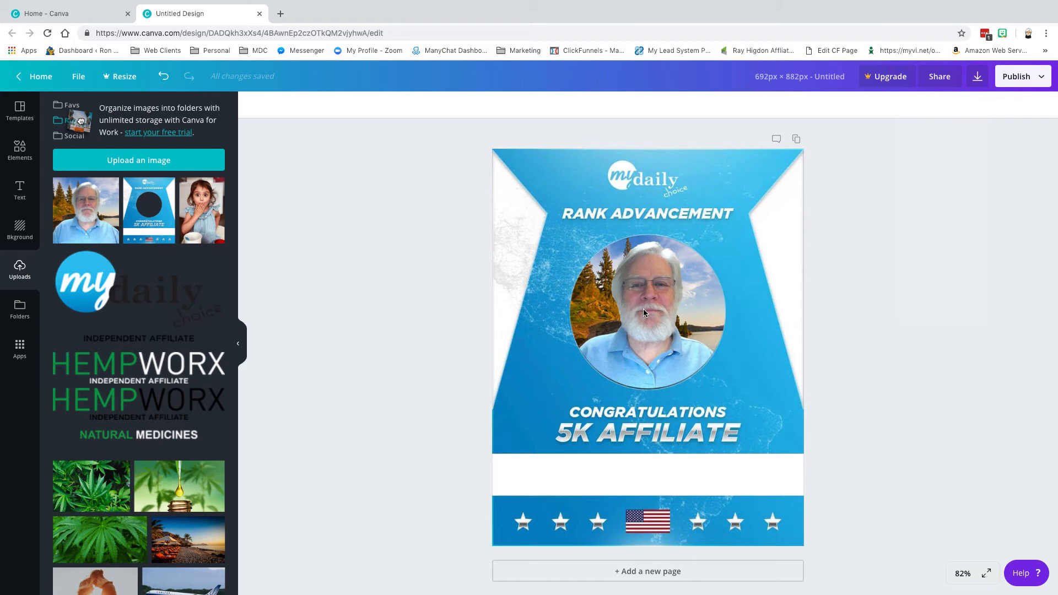
Send the background and then the photo backward so the portrait shows through the round frame.
{"action": "left_click", "coordinate": [638, 286]}
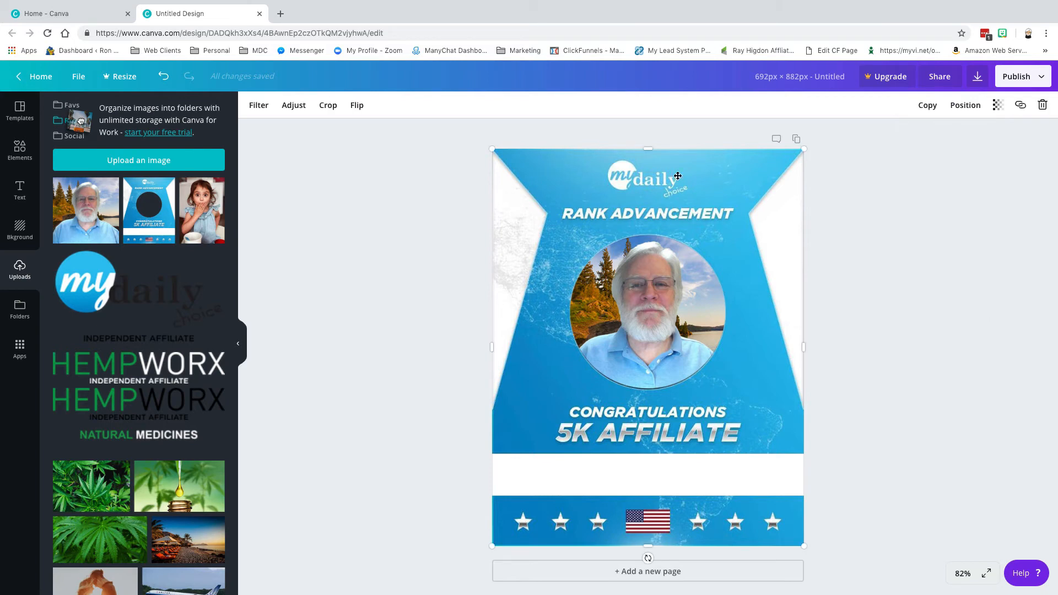
{"action": "left_click", "coordinate": [964, 106]}
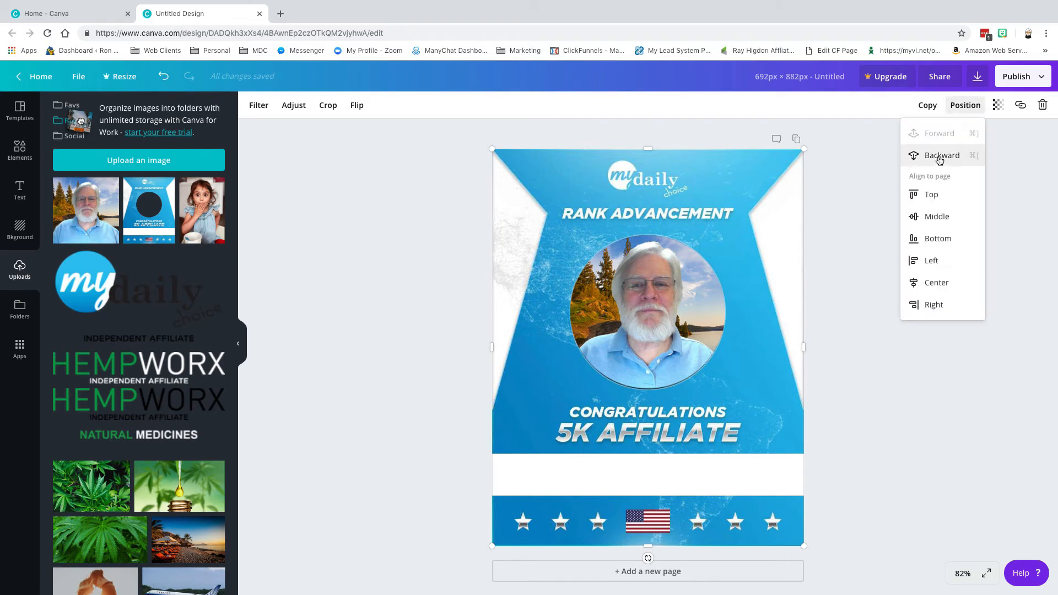
{"action": "left_click", "coordinate": [940, 157]}
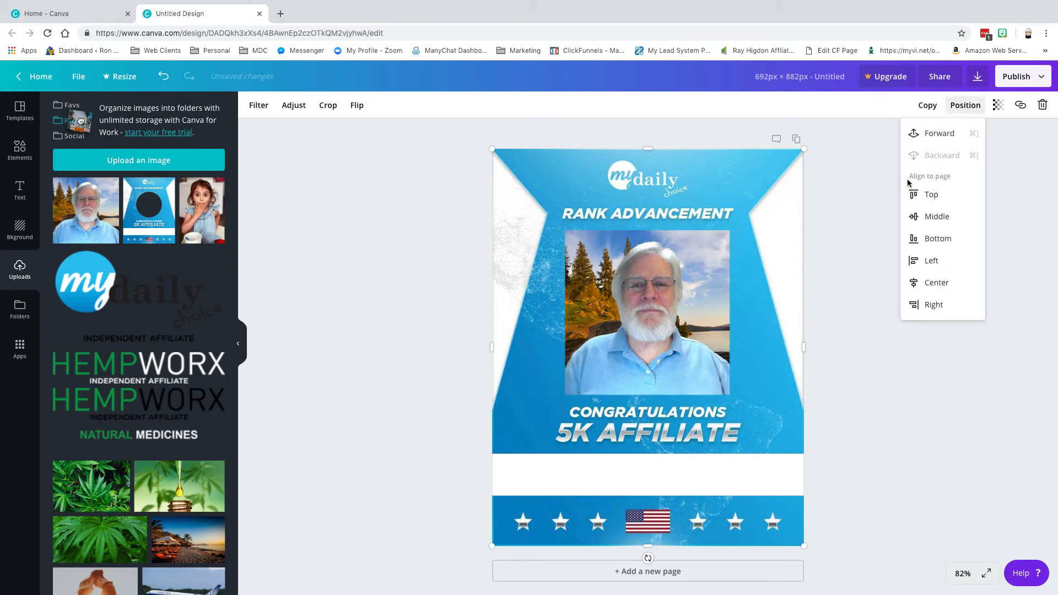
{"action": "left_click", "coordinate": [639, 318]}
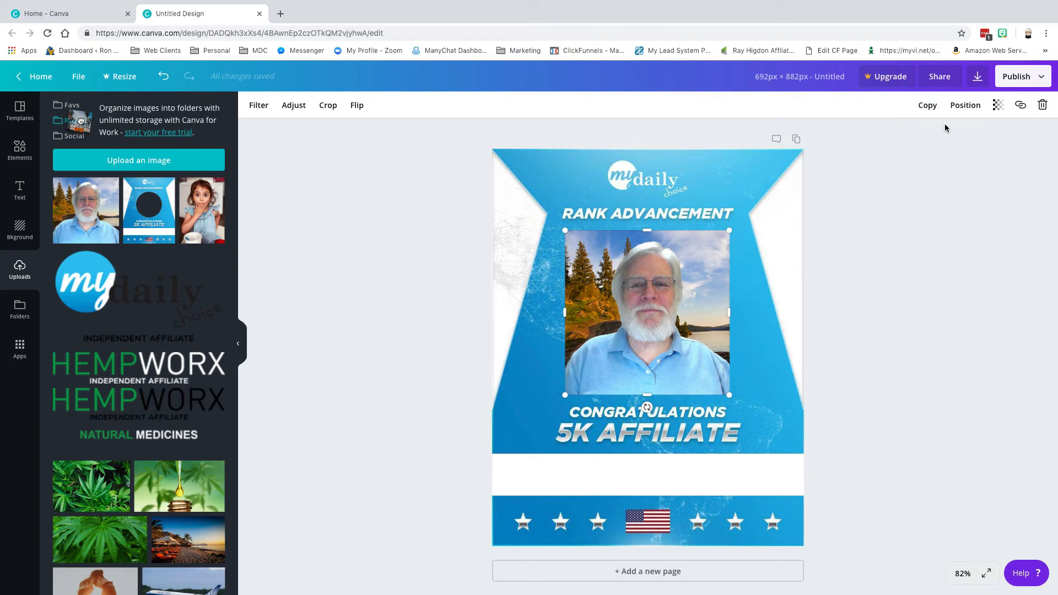
{"action": "left_click", "coordinate": [965, 105]}
{"action": "left_click", "coordinate": [941, 156]}
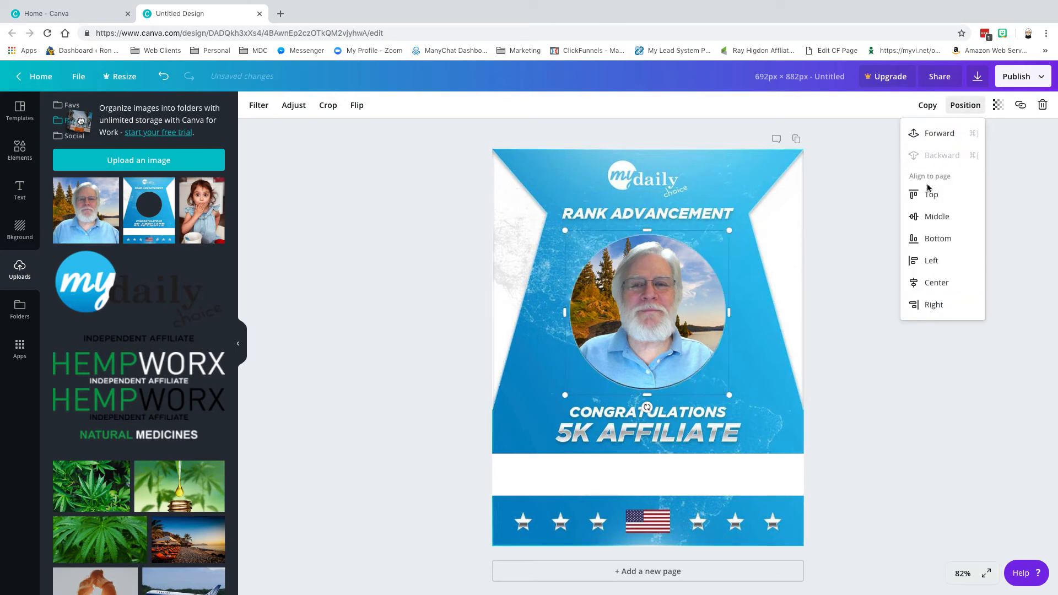
{"action": "left_click", "coordinate": [878, 240]}
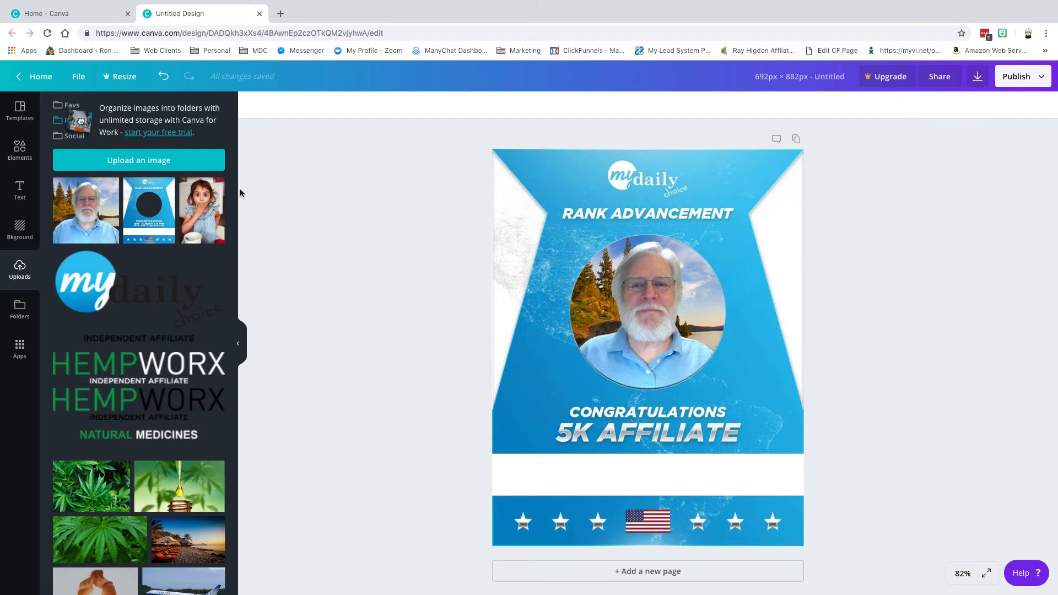
Add a heading and replace its placeholder with the affiliate's name.
{"action": "left_click", "coordinate": [20, 190]}
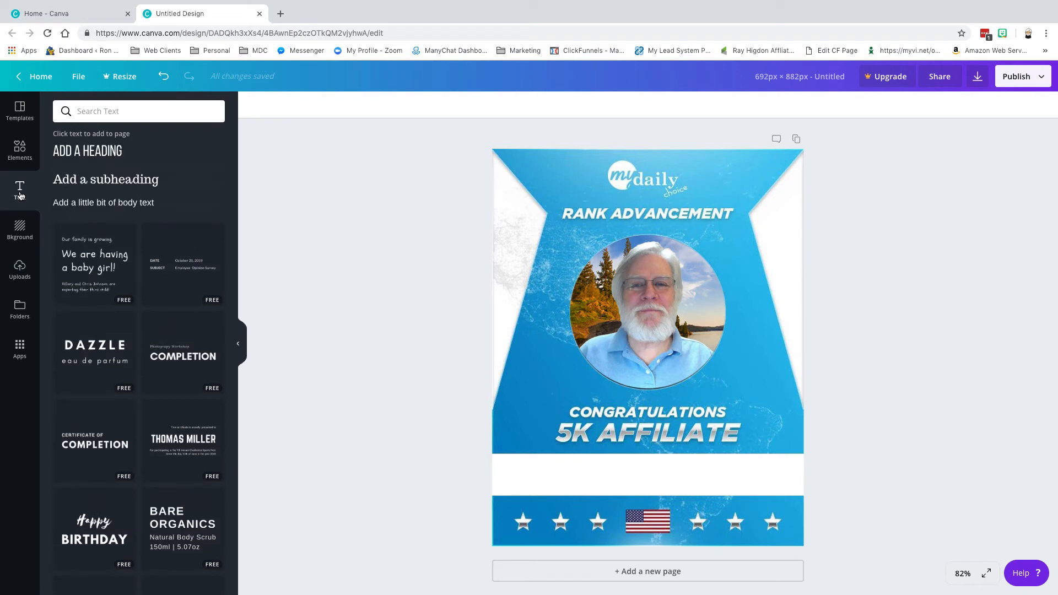
{"action": "left_click", "coordinate": [96, 152]}
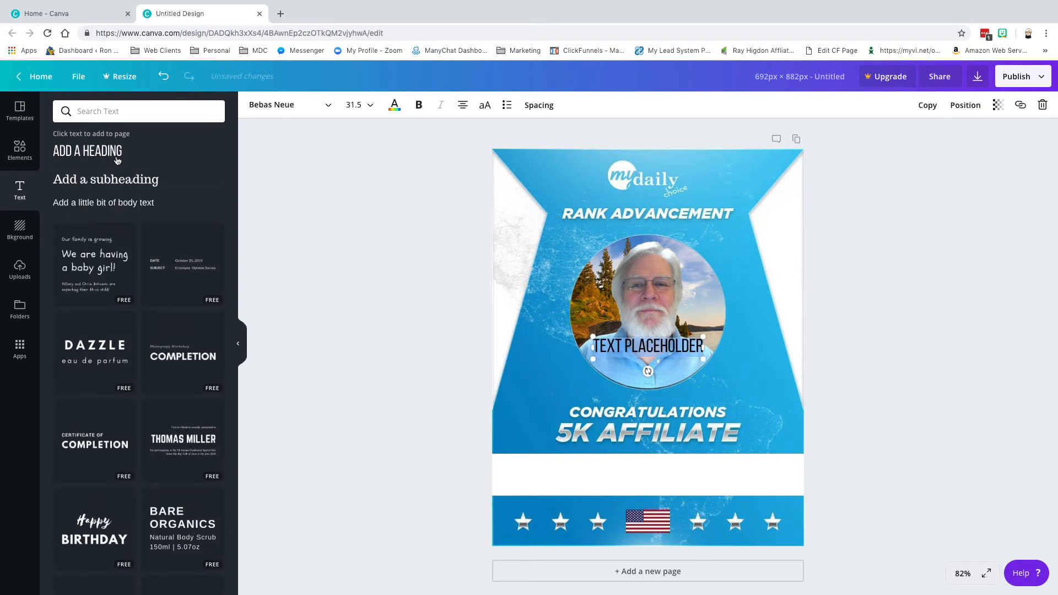
{"action": "left_click", "coordinate": [624, 338]}
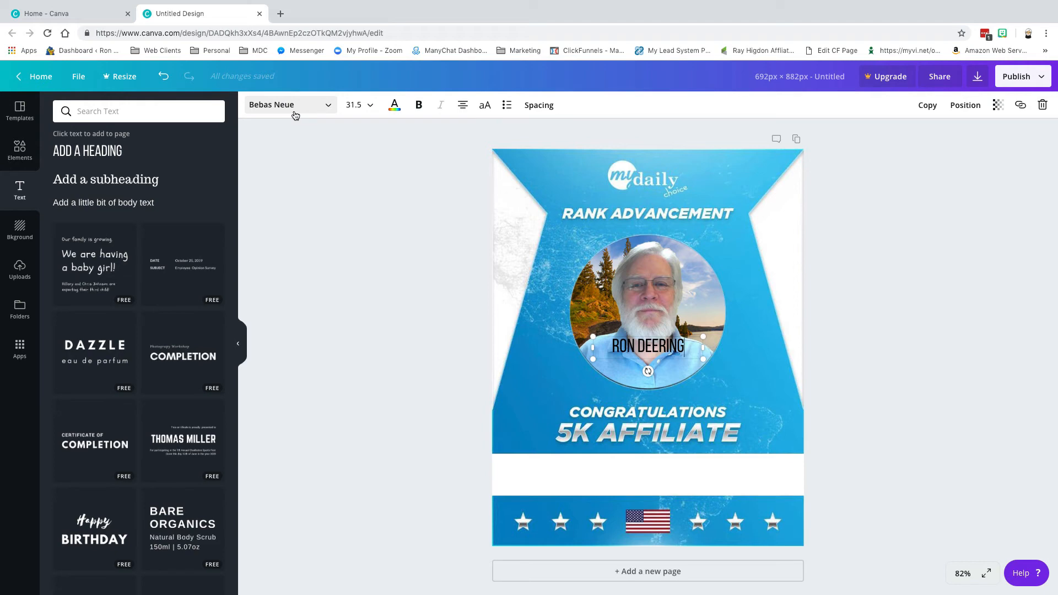
Set the name heading's font size to 72.
{"action": "left_click", "coordinate": [368, 105]}
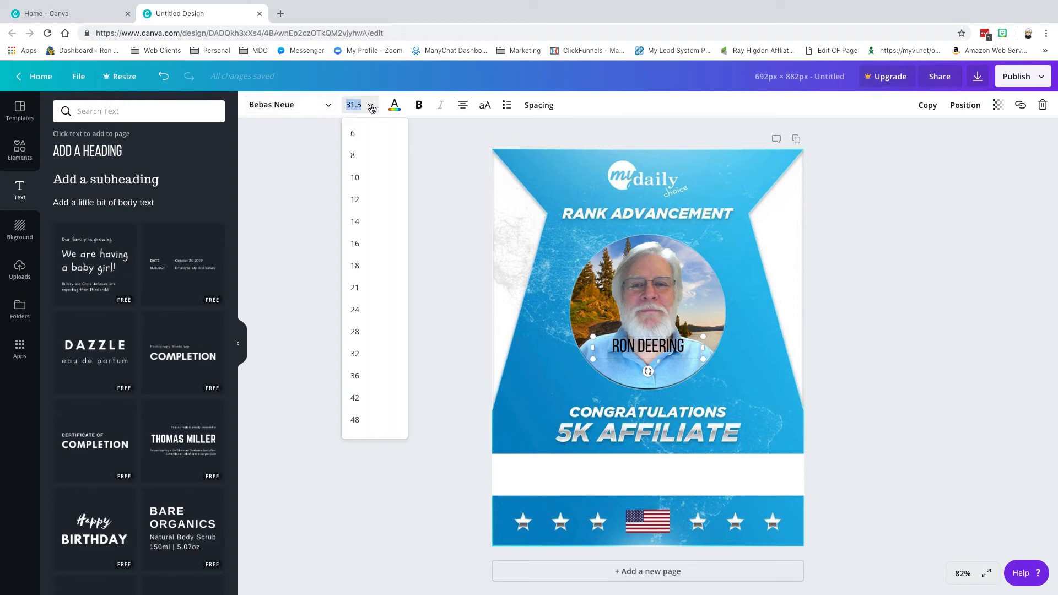
{"action": "left_click", "coordinate": [355, 333]}
{"action": "left_click", "coordinate": [368, 104]}
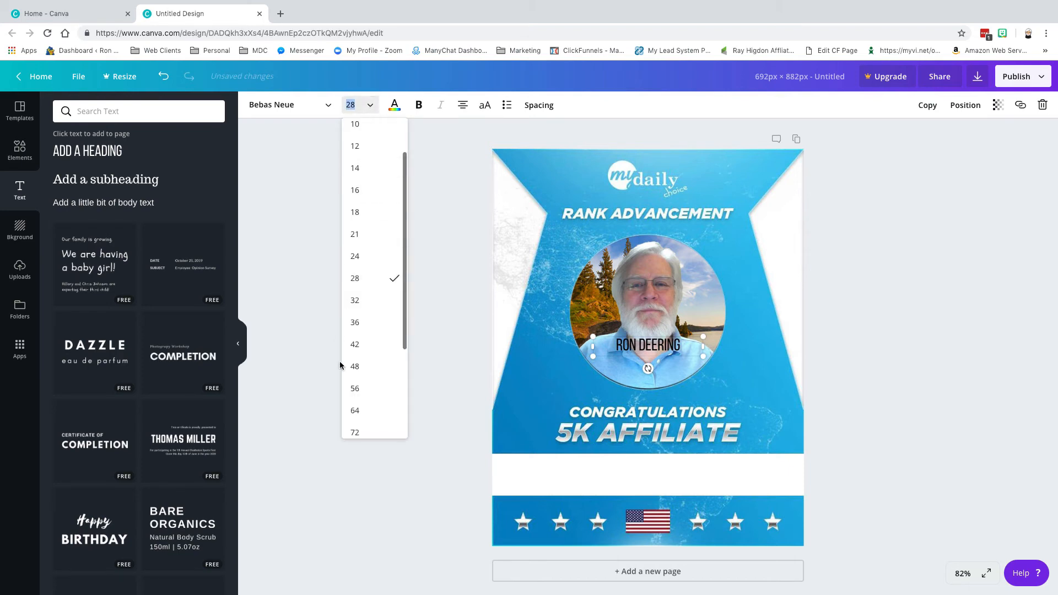
{"action": "left_click", "coordinate": [353, 434]}
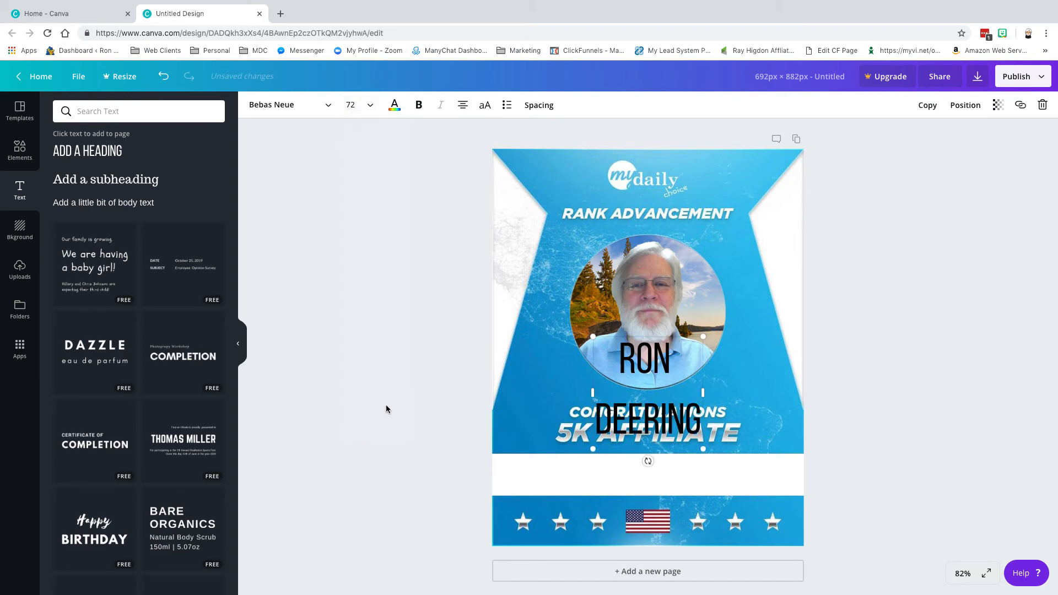
Widen the name text box to fit one line and make the name bold.
{"action": "left_click_drag", "start_coordinate": [593, 393], "coordinate": [524, 393]}
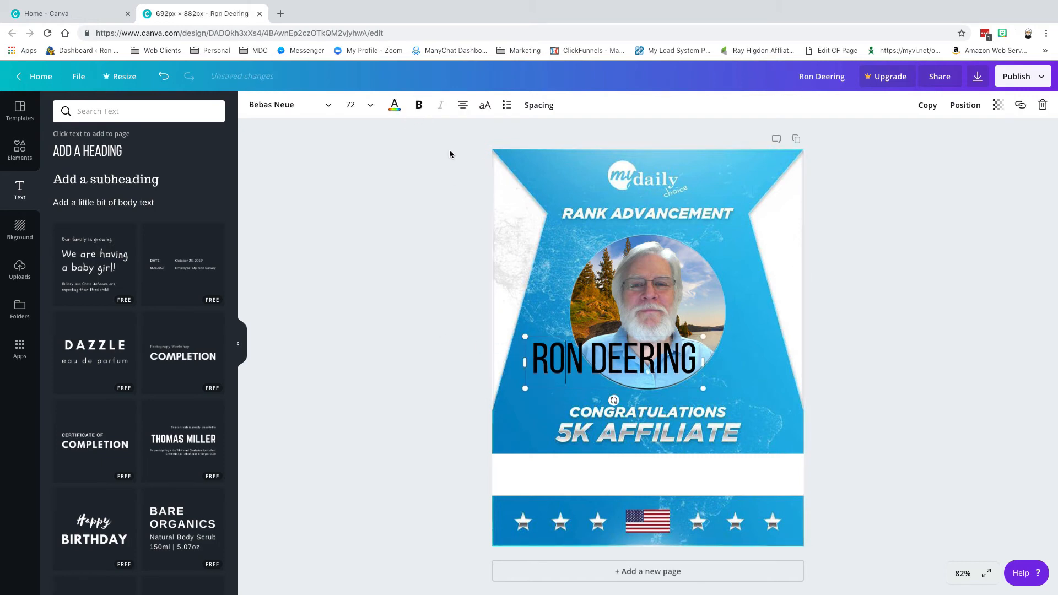
{"action": "left_click_drag", "start_coordinate": [521, 352], "coordinate": [697, 359]}
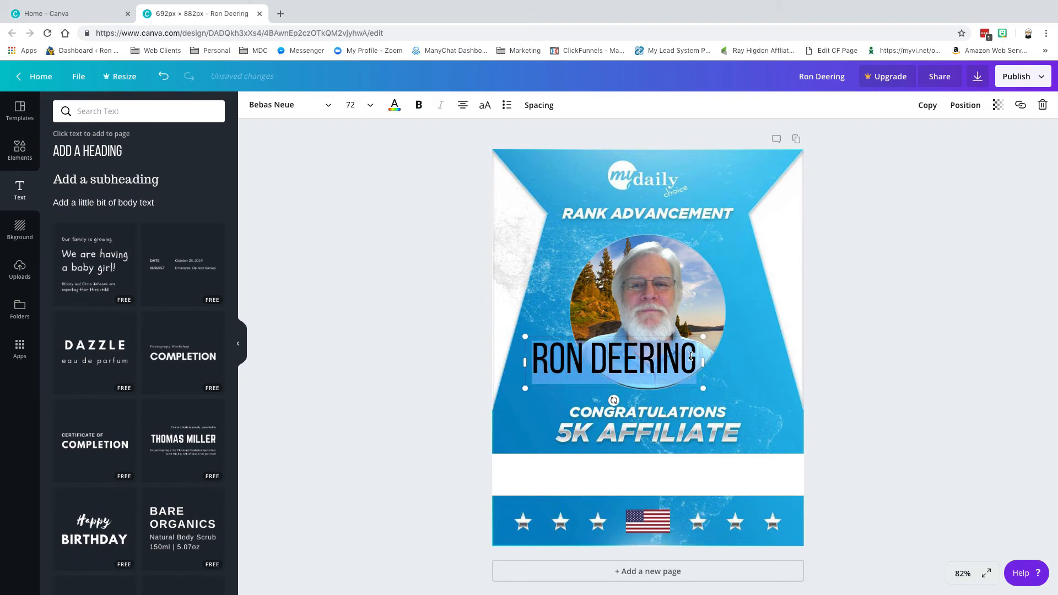
{"action": "left_click", "coordinate": [418, 106]}
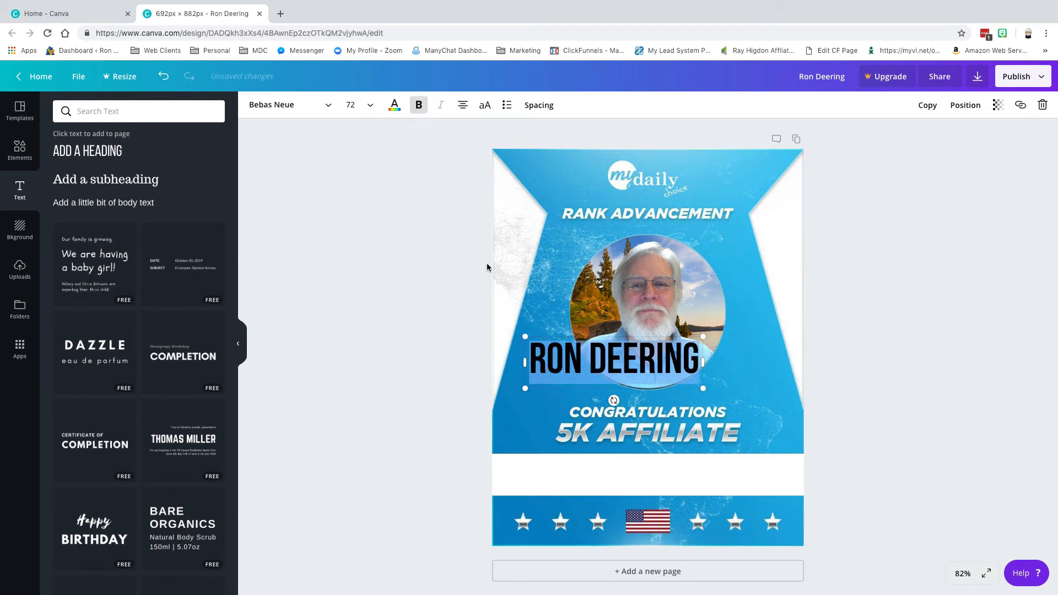
{"action": "left_click", "coordinate": [604, 385]}
{"action": "double_click", "coordinate": [603, 386]}
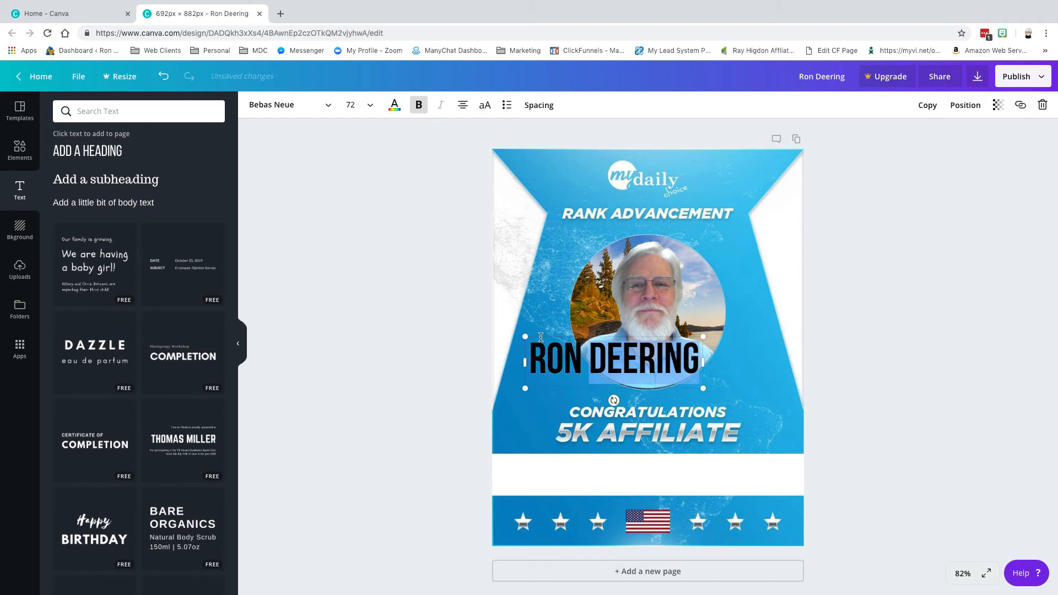
Move the name into the white strip below 5K AFFILIATE and select all its text.
{"action": "left_click_drag", "start_coordinate": [542, 336], "coordinate": [580, 450]}
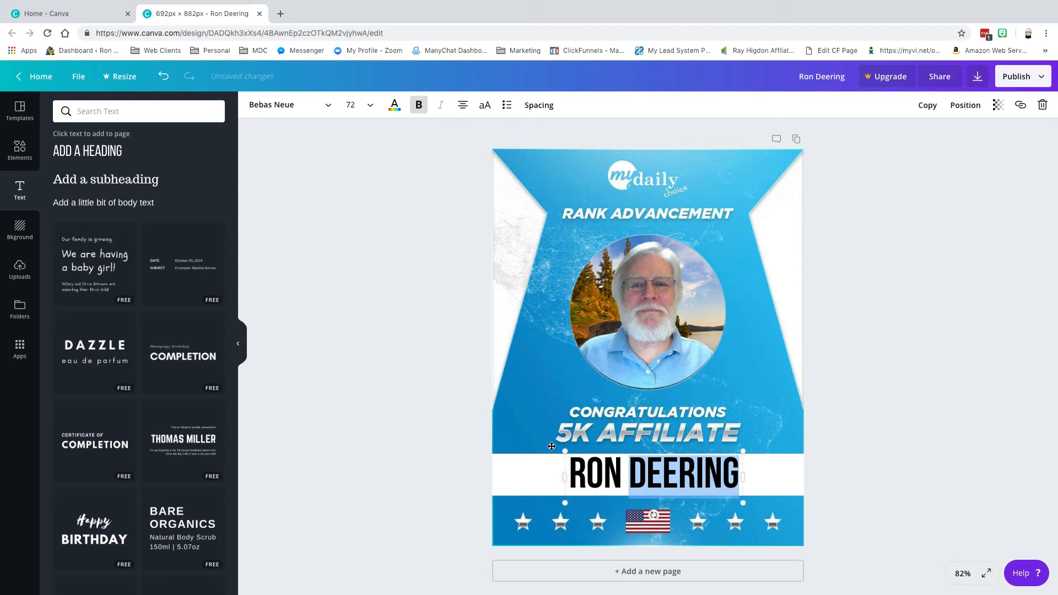
{"action": "left_click", "coordinate": [383, 389]}
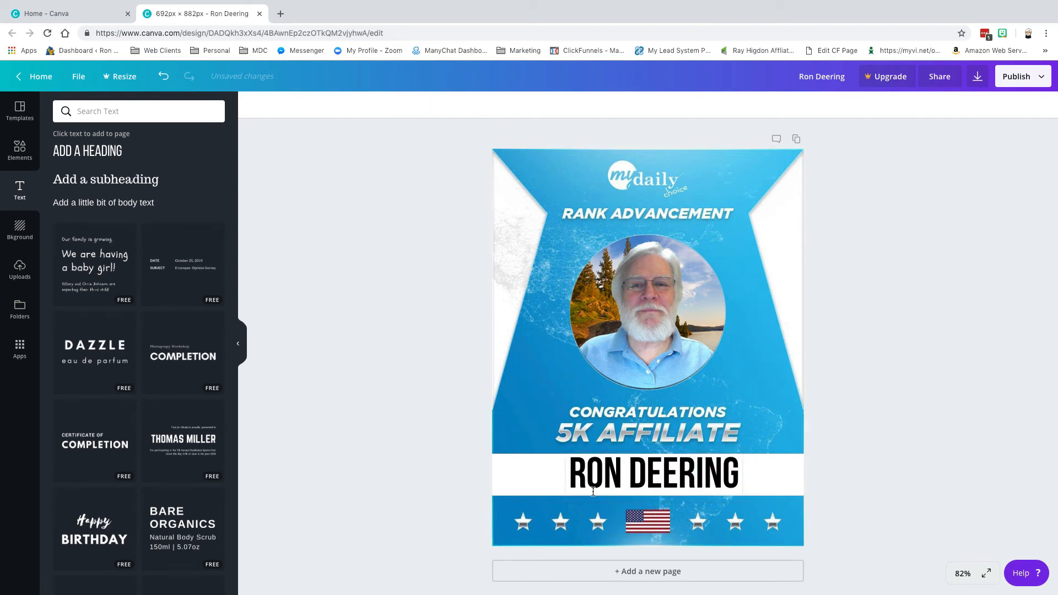
{"action": "left_click", "coordinate": [582, 475]}
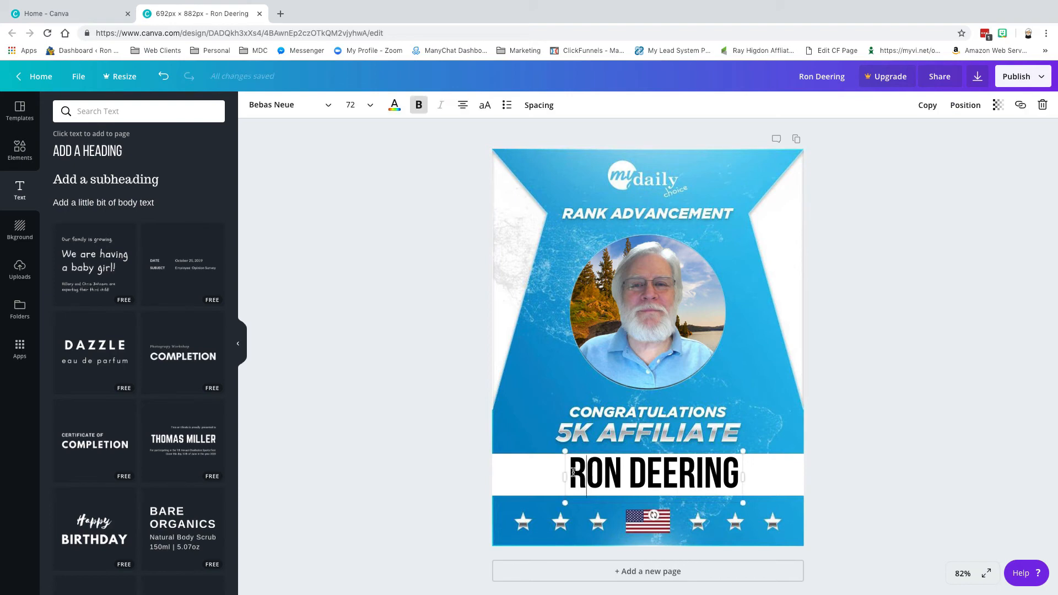
{"action": "left_click", "coordinate": [574, 472]}
{"action": "left_click_drag", "start_coordinate": [574, 472], "coordinate": [740, 471]}
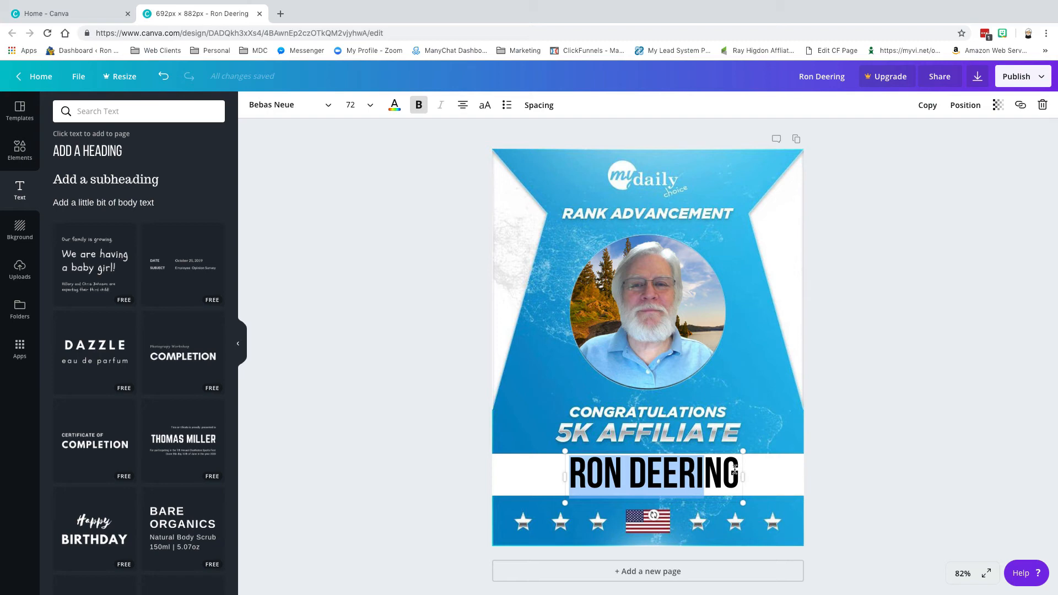
{"action": "left_click_drag", "start_coordinate": [678, 474], "coordinate": [722, 473]}
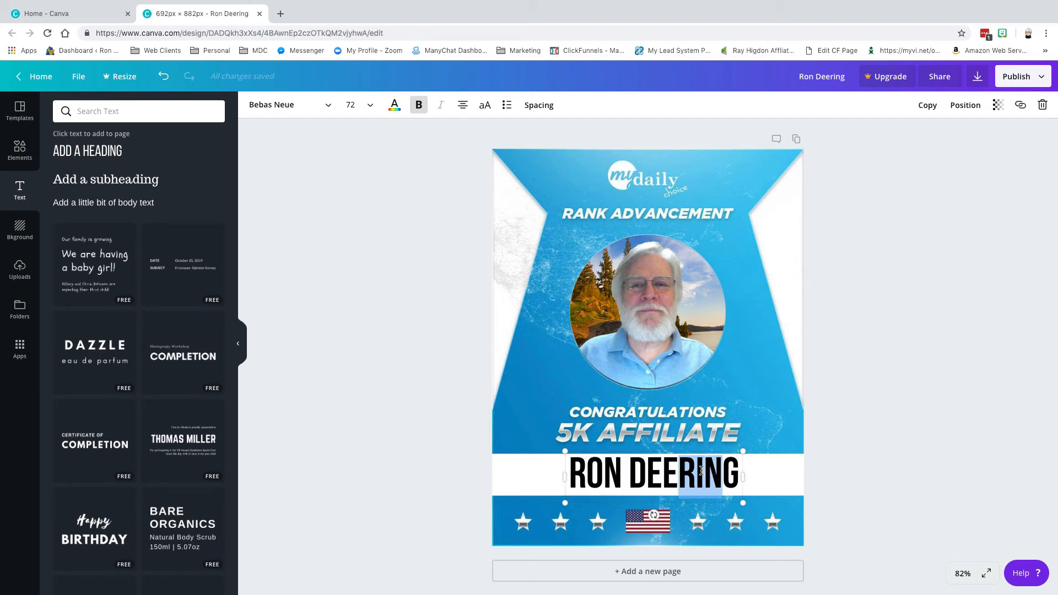
{"action": "key", "text": "ctrl+a"}
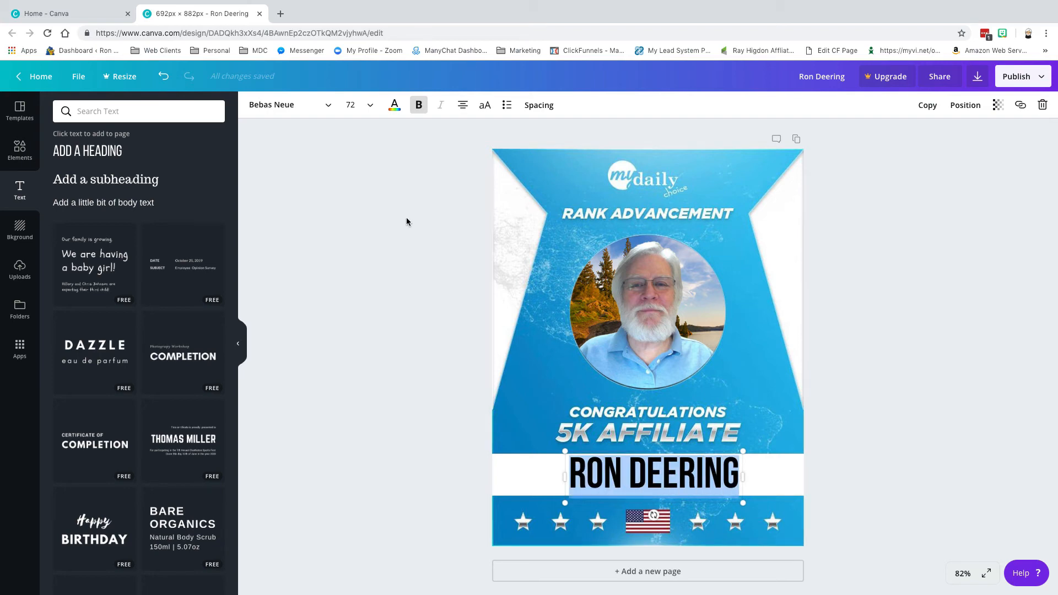
Colour the affiliate's name light blue.
{"action": "left_click", "coordinate": [393, 105]}
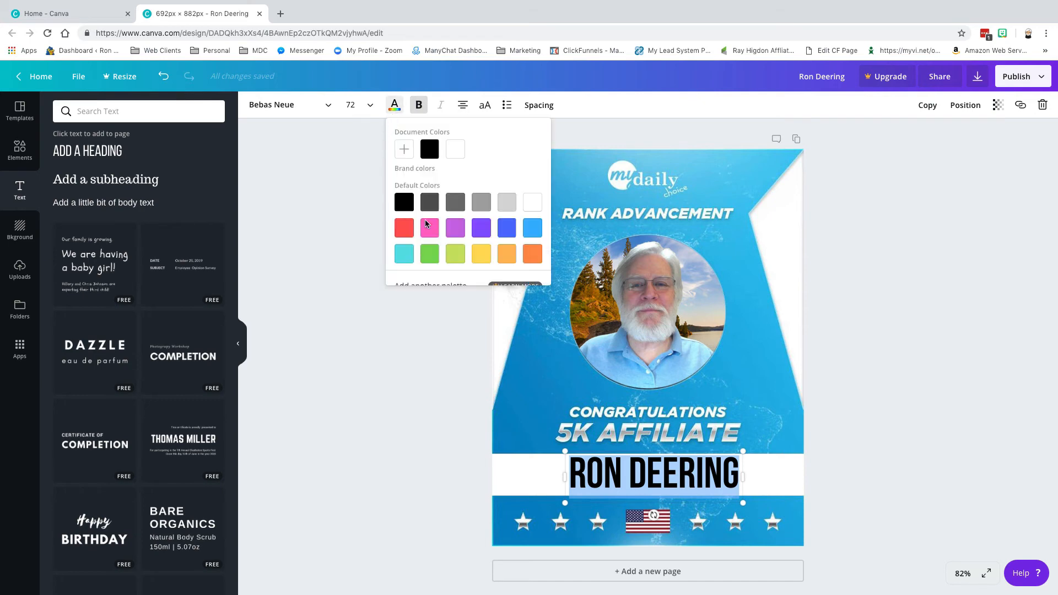
{"action": "left_click", "coordinate": [533, 234]}
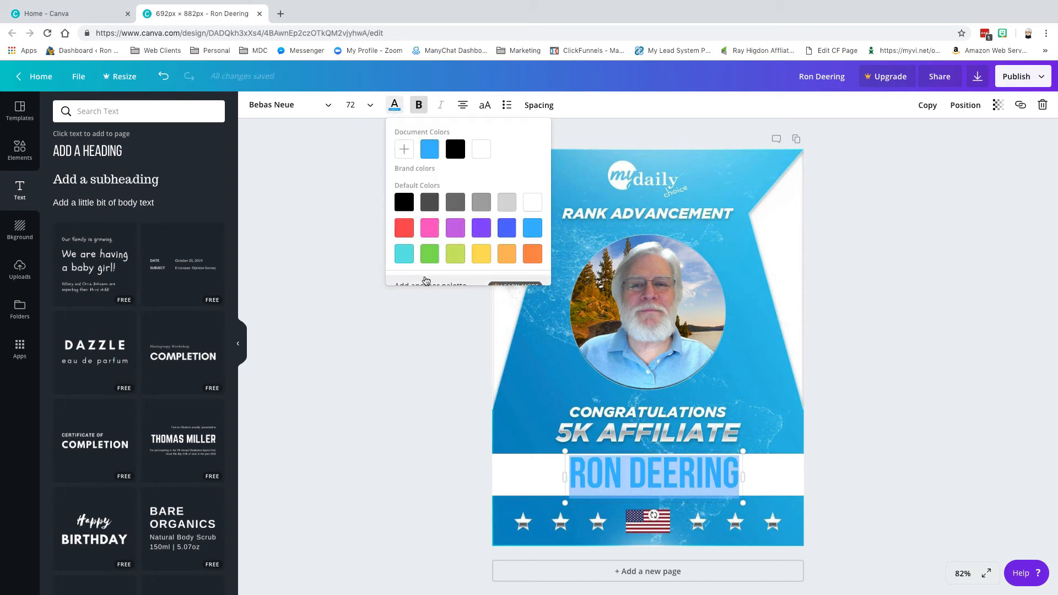
{"action": "left_click", "coordinate": [370, 324]}
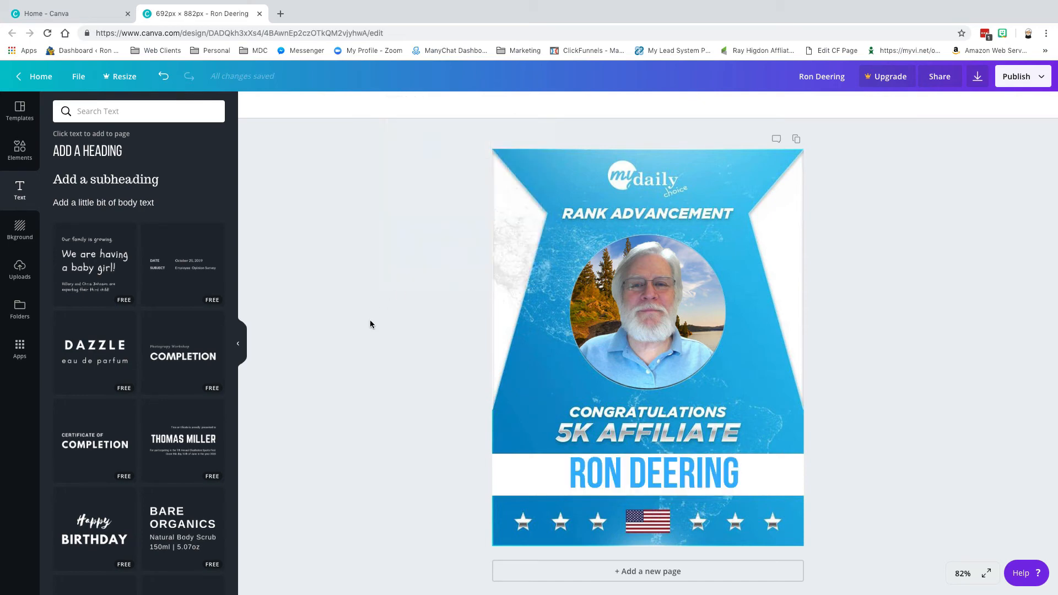
Centre the name horizontally in the white strip under 5K AFFILIATE.
{"action": "left_click", "coordinate": [565, 472]}
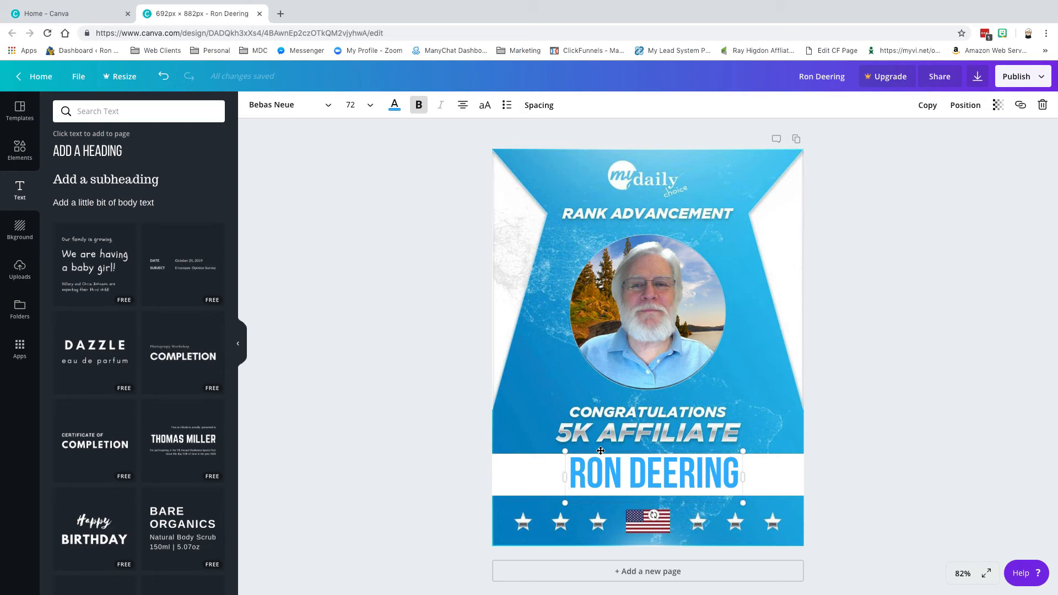
{"action": "mouse_move", "coordinate": [600, 450]}
{"action": "left_mouse_down"}
{"action": "mouse_move", "coordinate": [621, 451]}
{"action": "mouse_move", "coordinate": [592, 452]}
{"action": "left_mouse_up"}
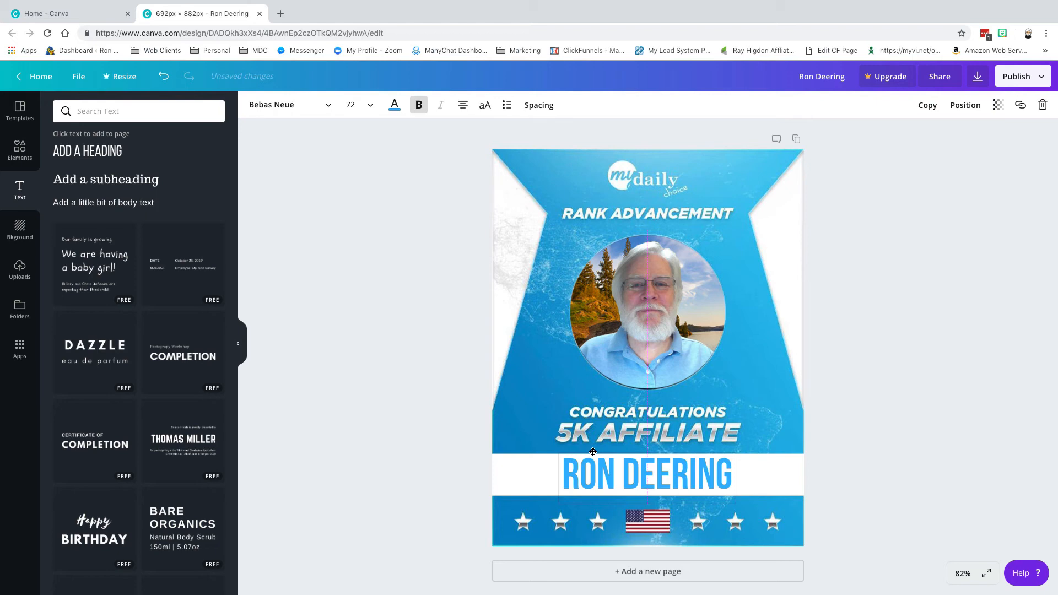
{"action": "left_click_drag", "start_coordinate": [592, 452], "coordinate": [593, 452]}
{"action": "left_click", "coordinate": [425, 421]}
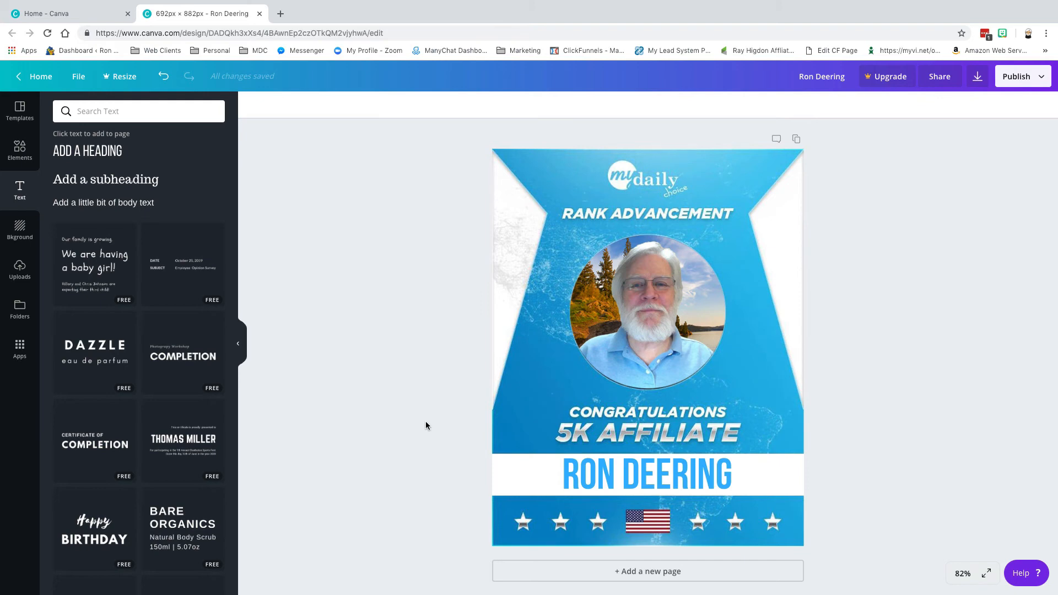
Start a PNG download and browse to the Rank Advancement Graphics folder.
{"action": "left_click", "coordinate": [976, 80]}
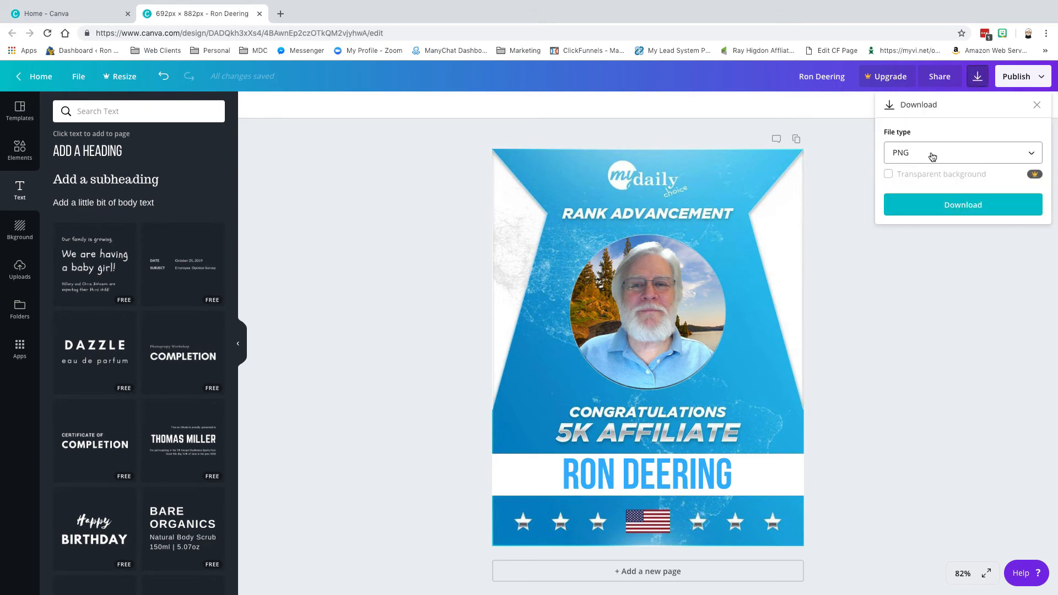
{"action": "left_click", "coordinate": [950, 205]}
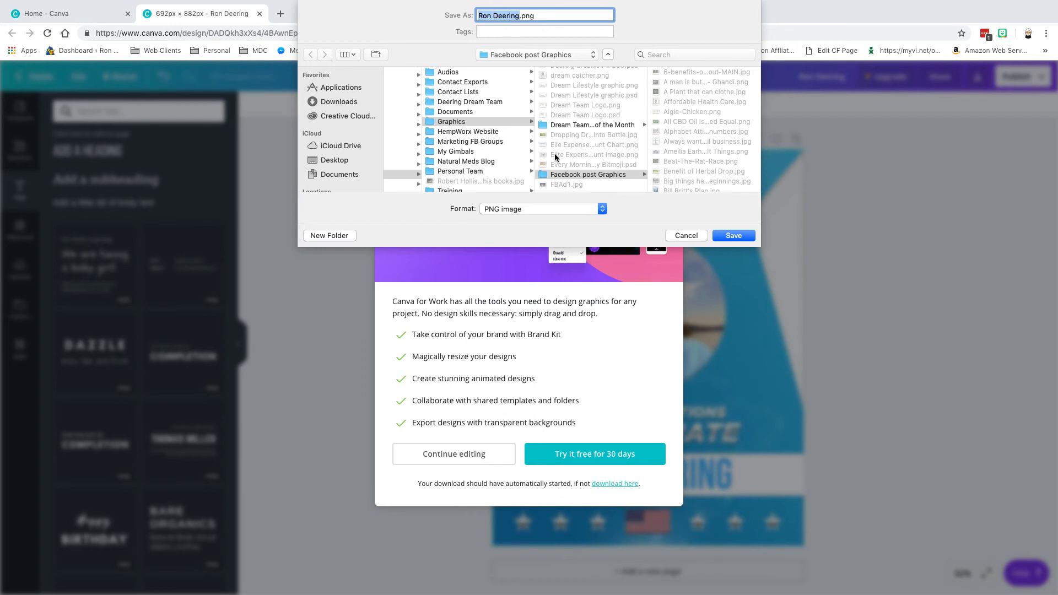
{"action": "left_click", "coordinate": [428, 120]}
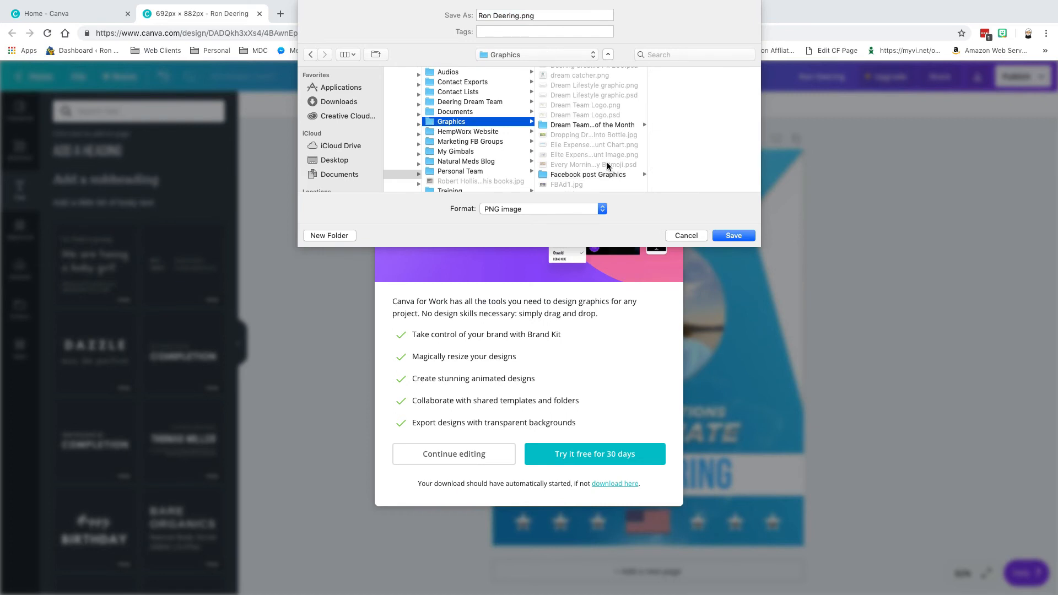
{"action": "scroll", "coordinate": [607, 162], "scroll_direction": "down", "scroll_amount": 10}
{"action": "scroll", "coordinate": [607, 162], "scroll_direction": "down", "scroll_amount": 15}
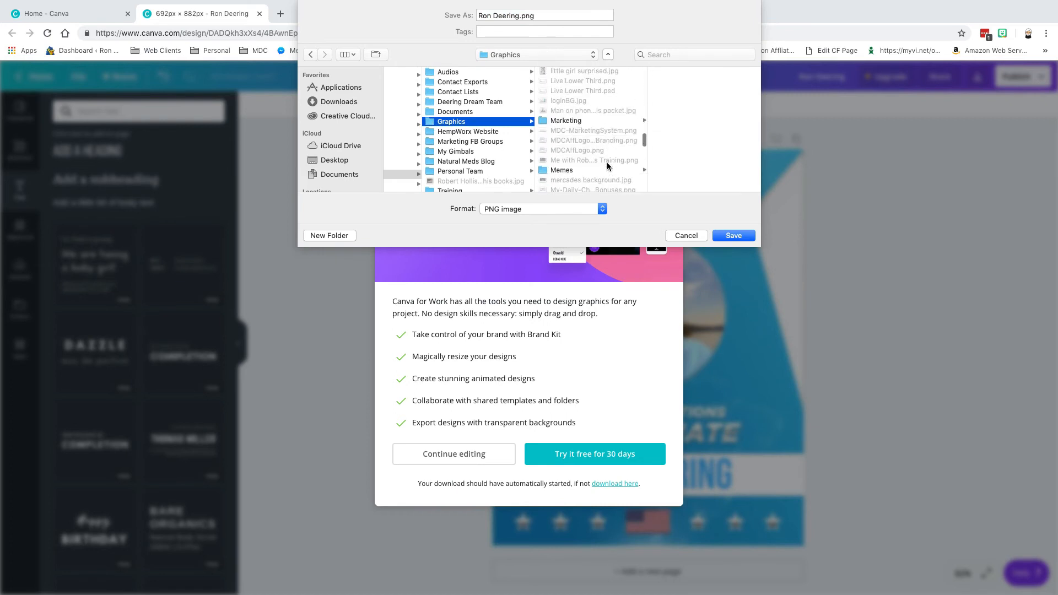
{"action": "scroll", "coordinate": [607, 162], "scroll_direction": "down", "scroll_amount": 1}
{"action": "left_click", "coordinate": [608, 166]}
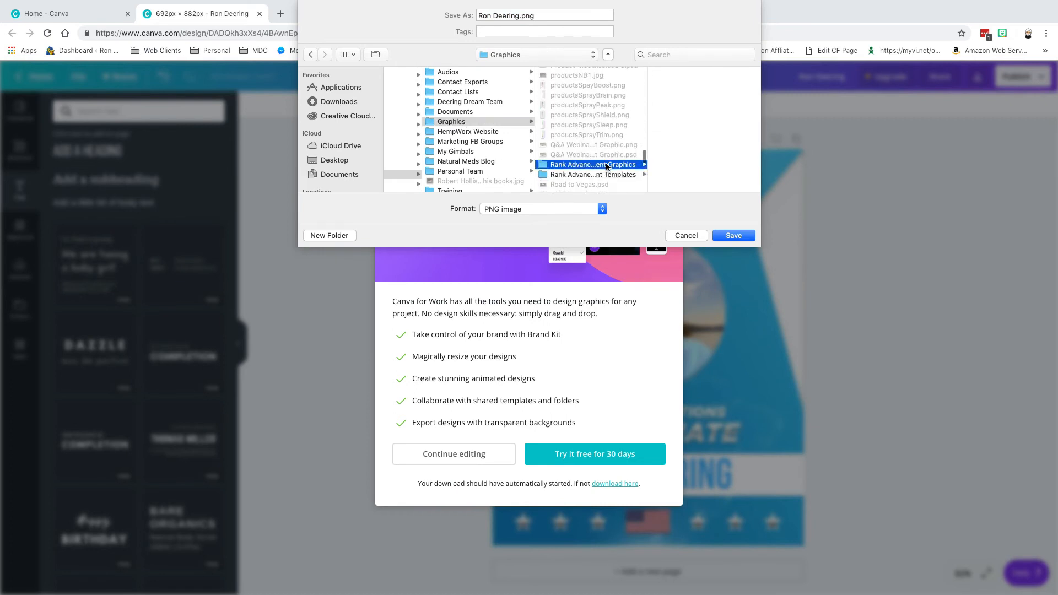
Cancel the save dialog and dismiss the Try Canva for Work offer to keep editing.
{"action": "scroll", "coordinate": [712, 88], "scroll_direction": "down", "scroll_amount": 10}
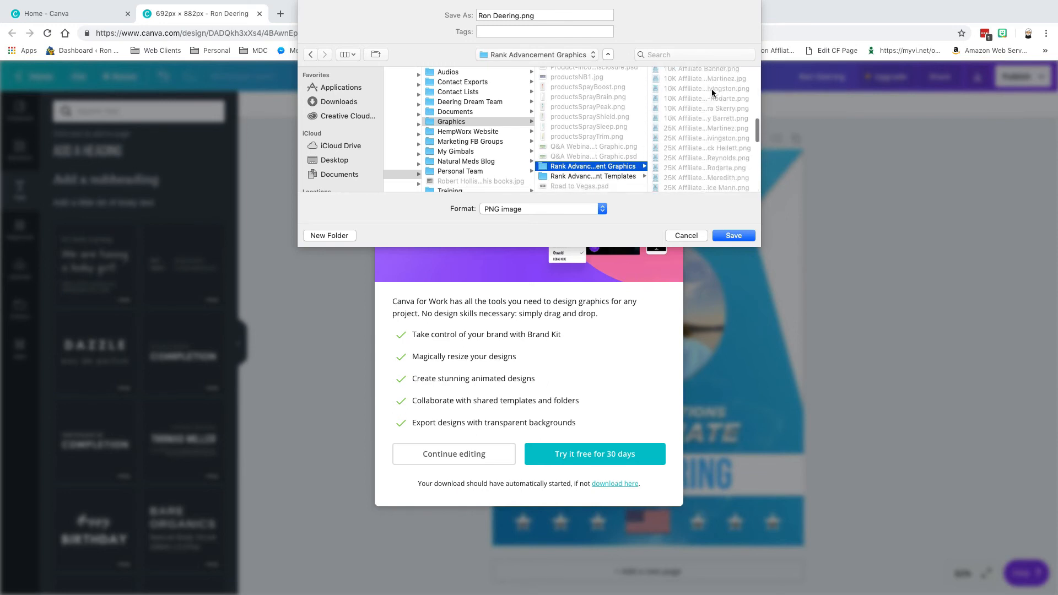
{"action": "left_click", "coordinate": [688, 235]}
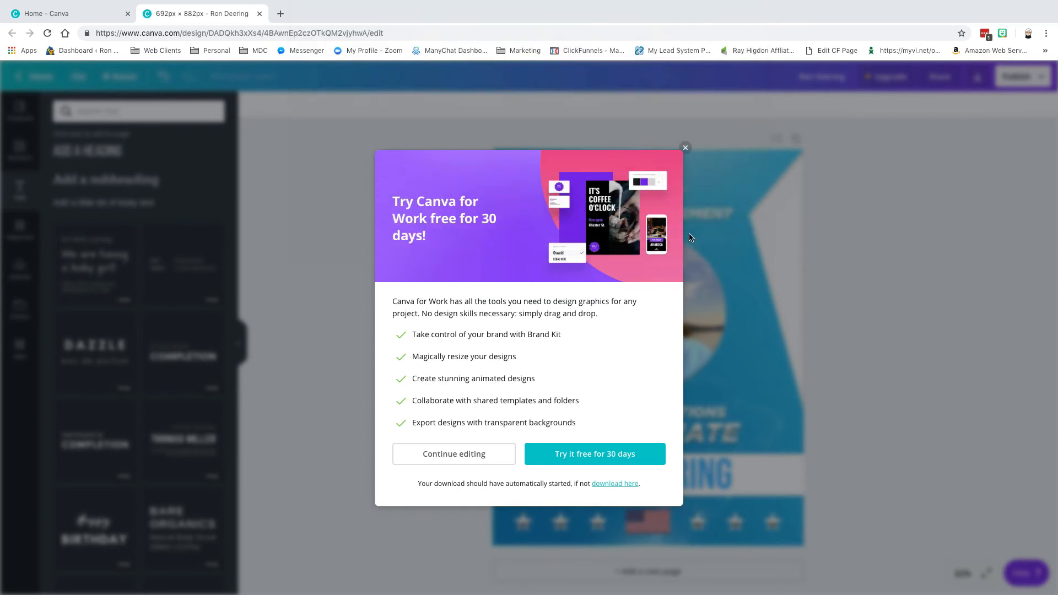
{"action": "left_click", "coordinate": [437, 454]}
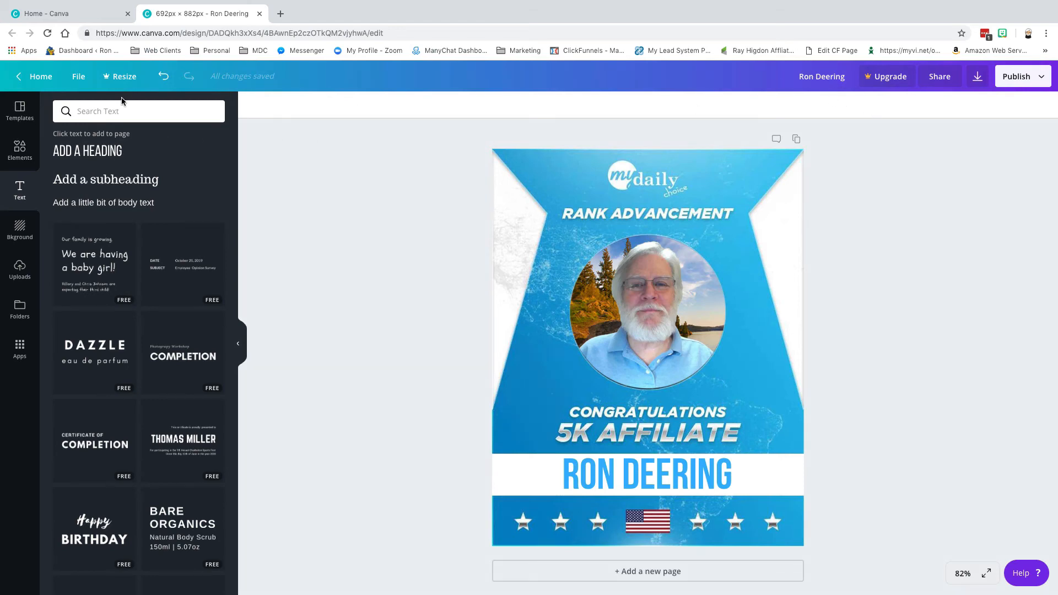
Close the design tab, reload Canva Home, and reopen the rank-advancement design from Your designs.
{"action": "left_click", "coordinate": [260, 14]}
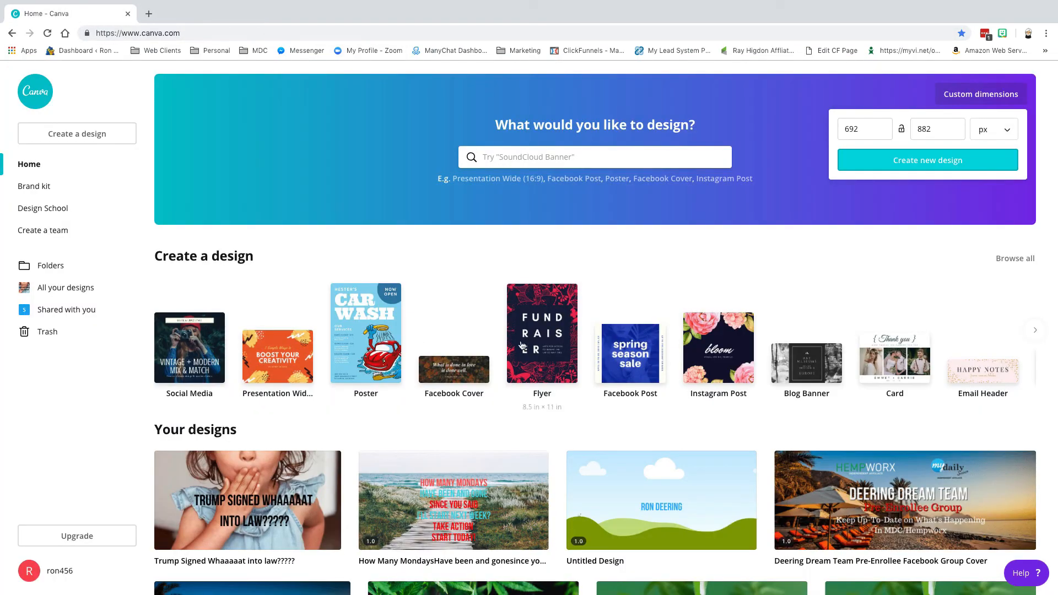
{"action": "left_click", "coordinate": [47, 33]}
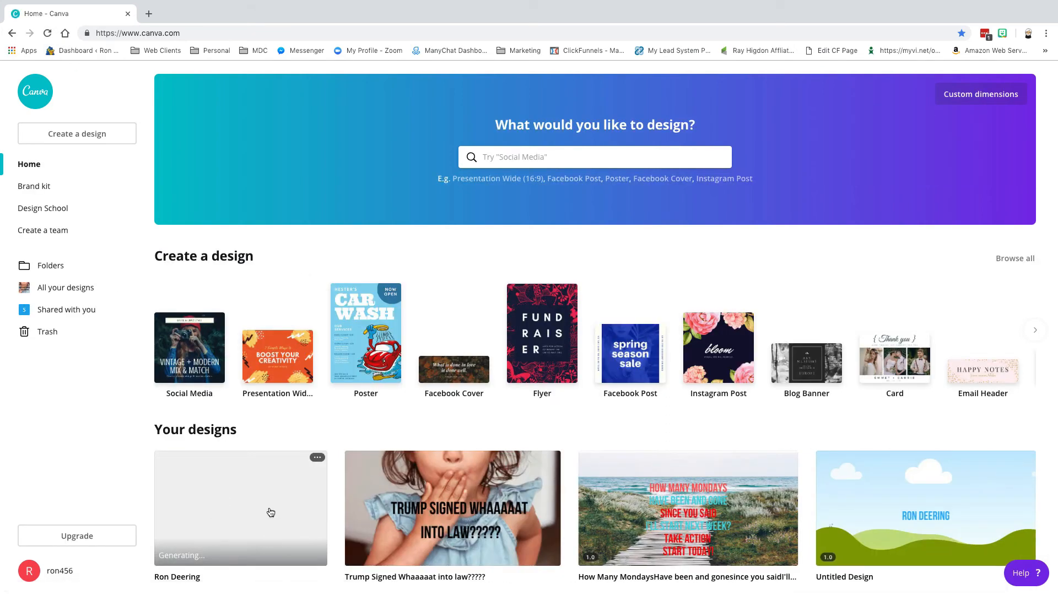
{"action": "scroll", "coordinate": [234, 515], "scroll_direction": "down", "scroll_amount": 1}
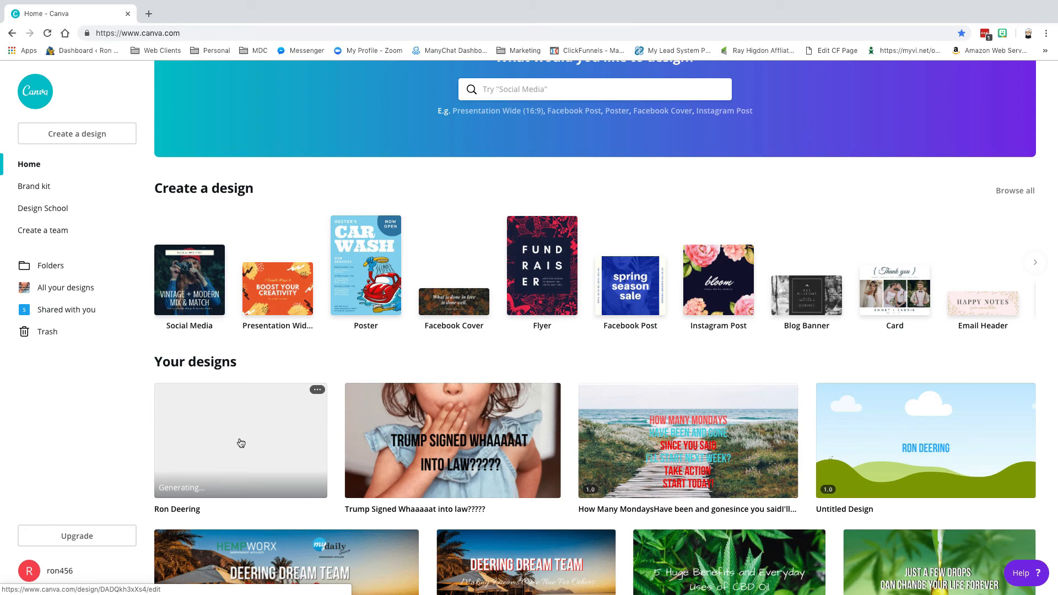
{"action": "left_click", "coordinate": [234, 445]}
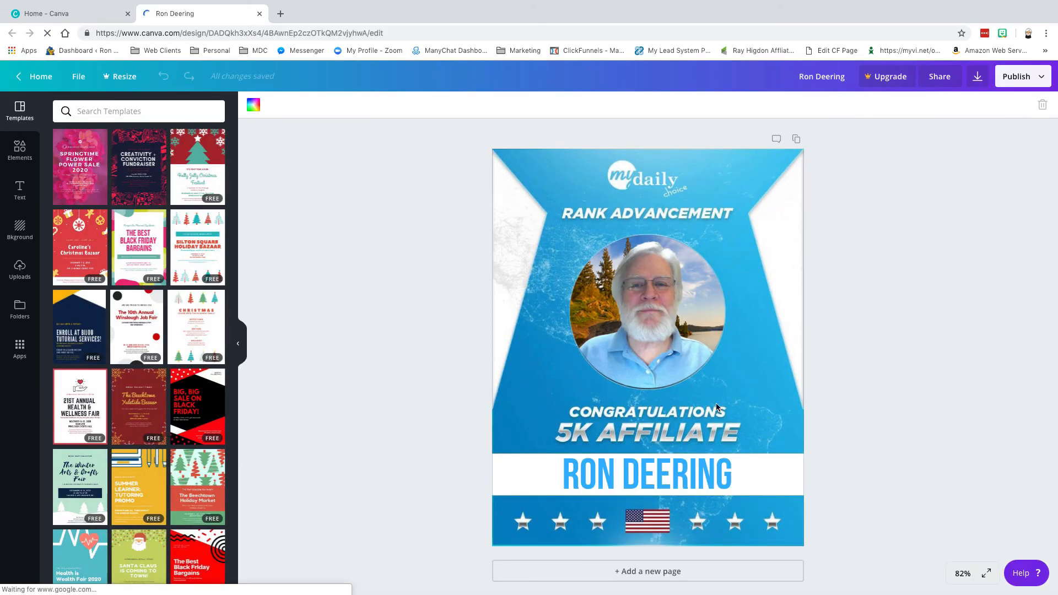
Send the full-page background image one layer backward.
{"action": "left_click", "coordinate": [627, 306]}
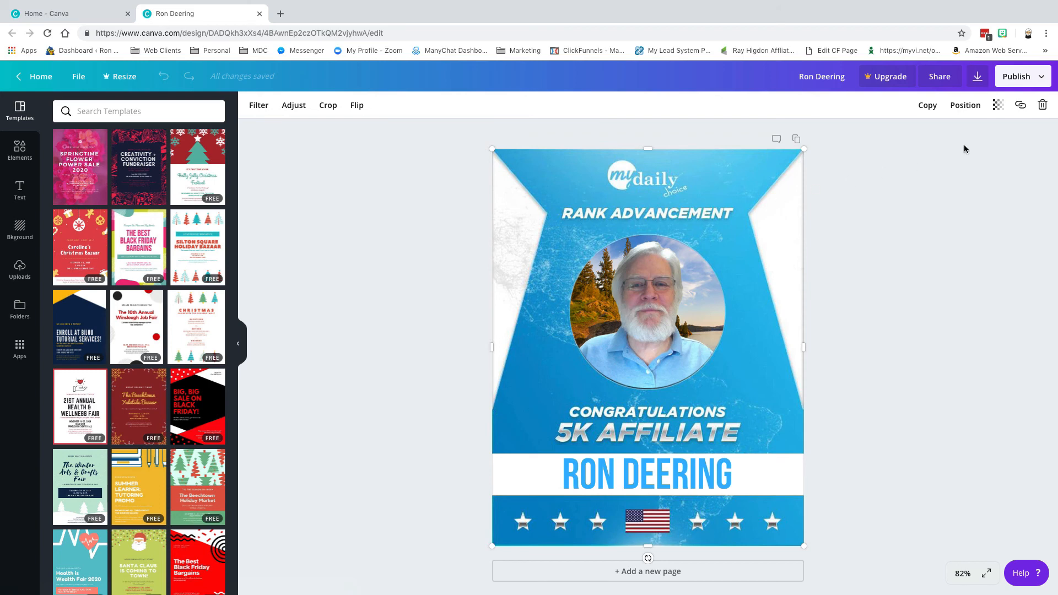
{"action": "left_click", "coordinate": [965, 110]}
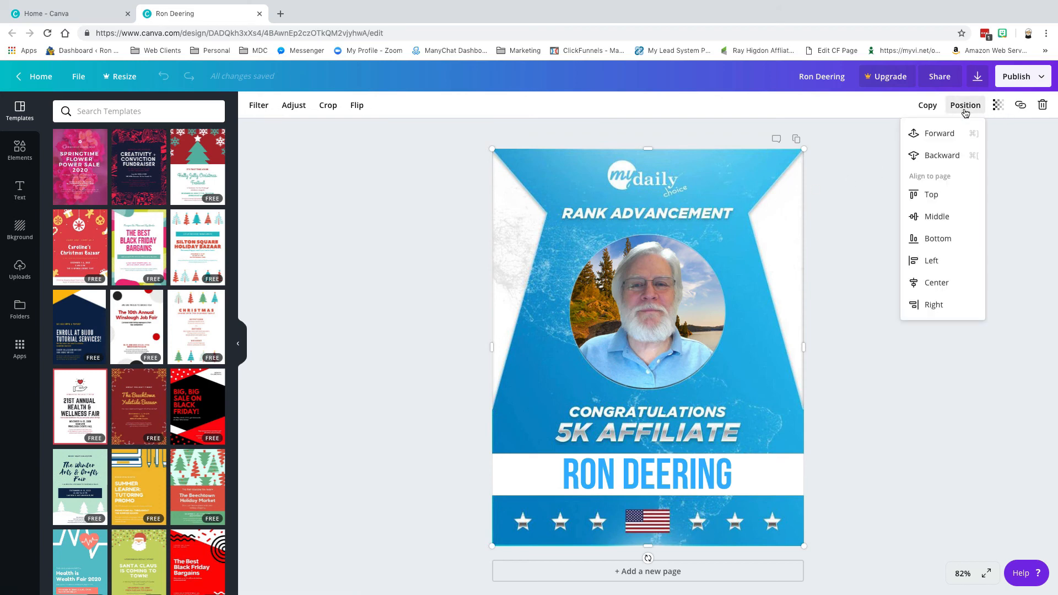
{"action": "left_click", "coordinate": [941, 156]}
Select the man's photo and delete it from the circle.
{"action": "left_click", "coordinate": [614, 320]}
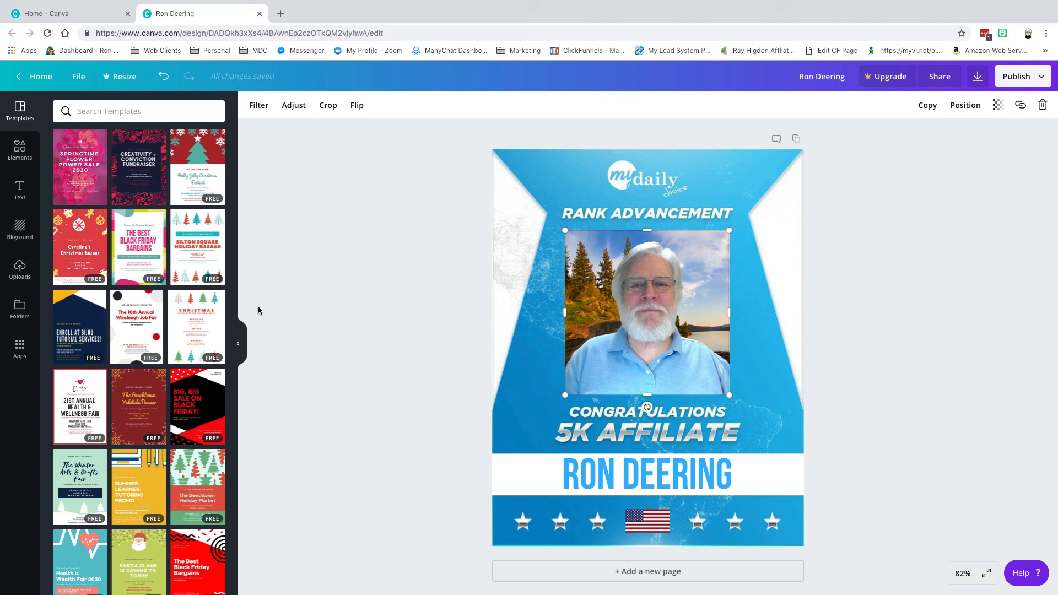
{"action": "left_click", "coordinate": [8, 270]}
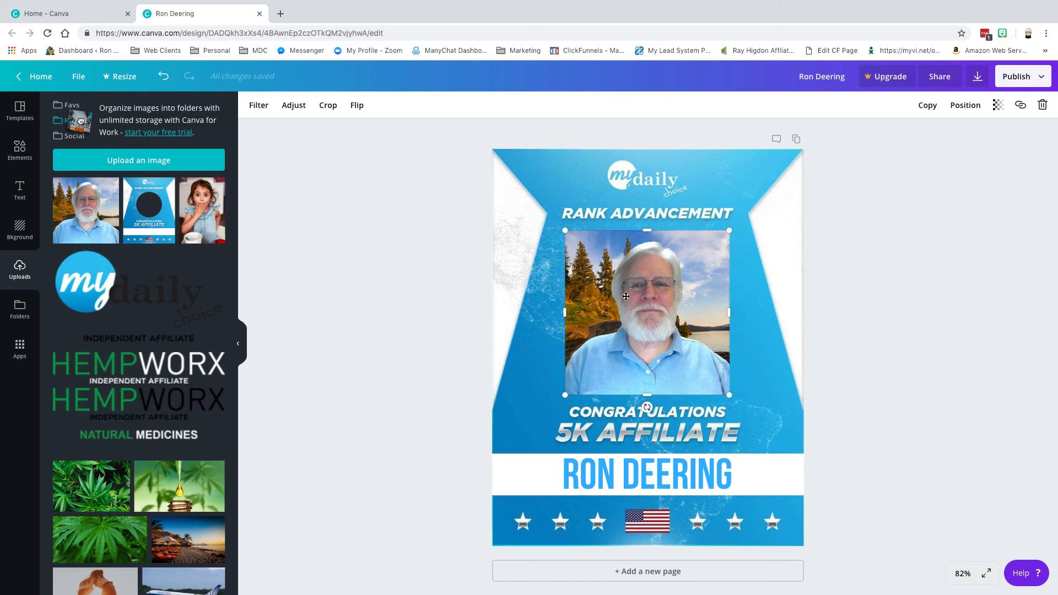
{"action": "key", "text": "Delete"}
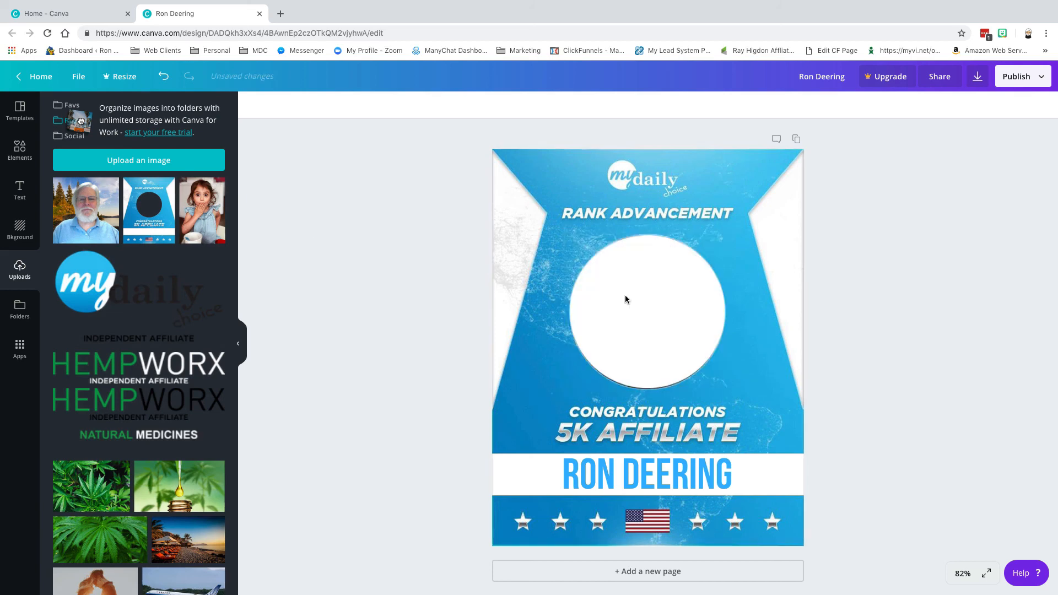
Add the surprised girl photo from Uploads and crop its top-left and bottom edges.
{"action": "left_click", "coordinate": [197, 212]}
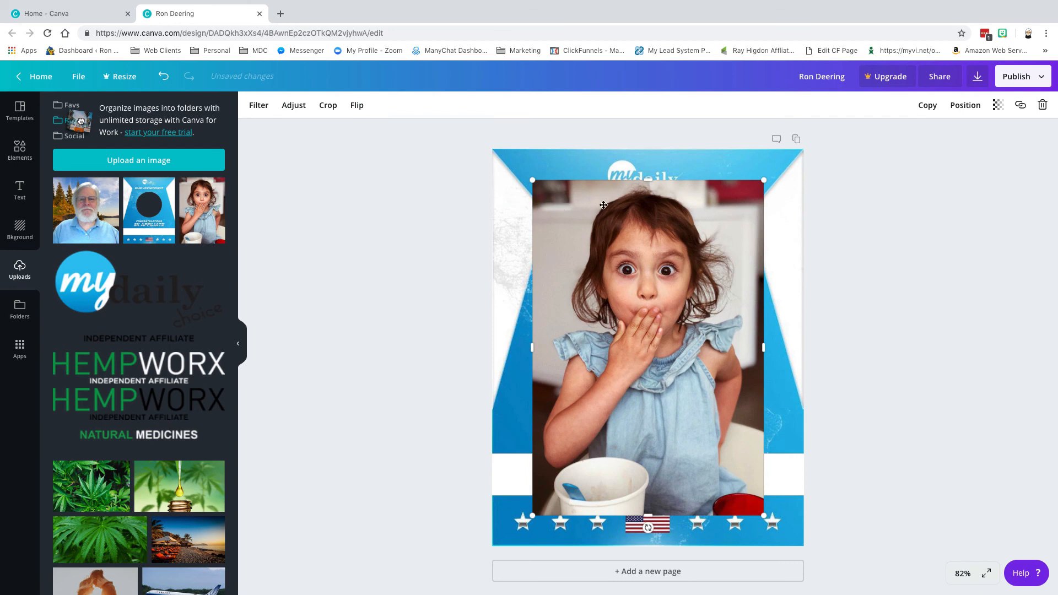
{"action": "left_click", "coordinate": [329, 105]}
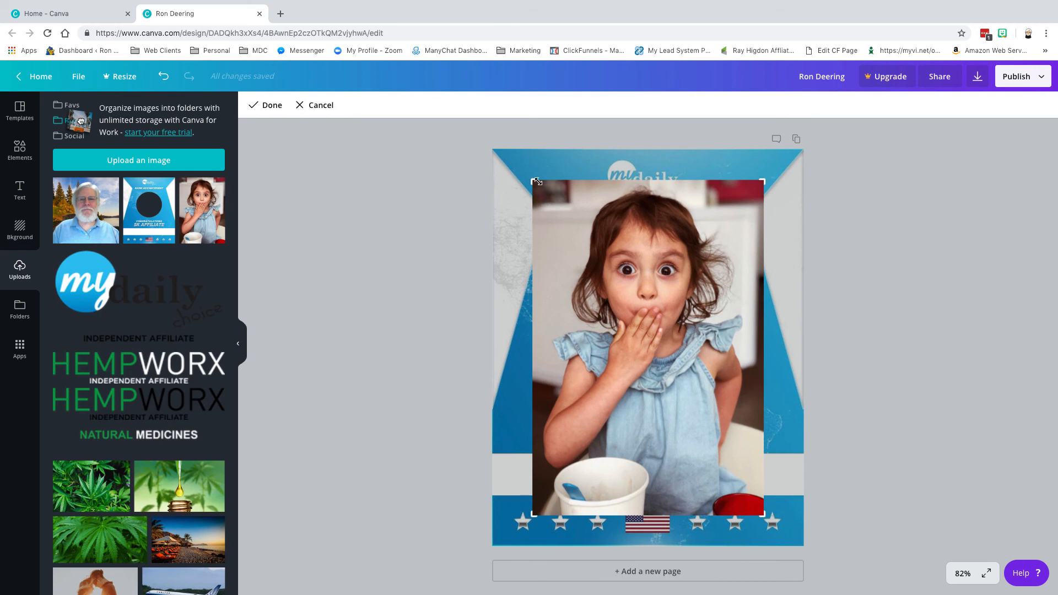
{"action": "left_click_drag", "start_coordinate": [534, 181], "coordinate": [538, 189]}
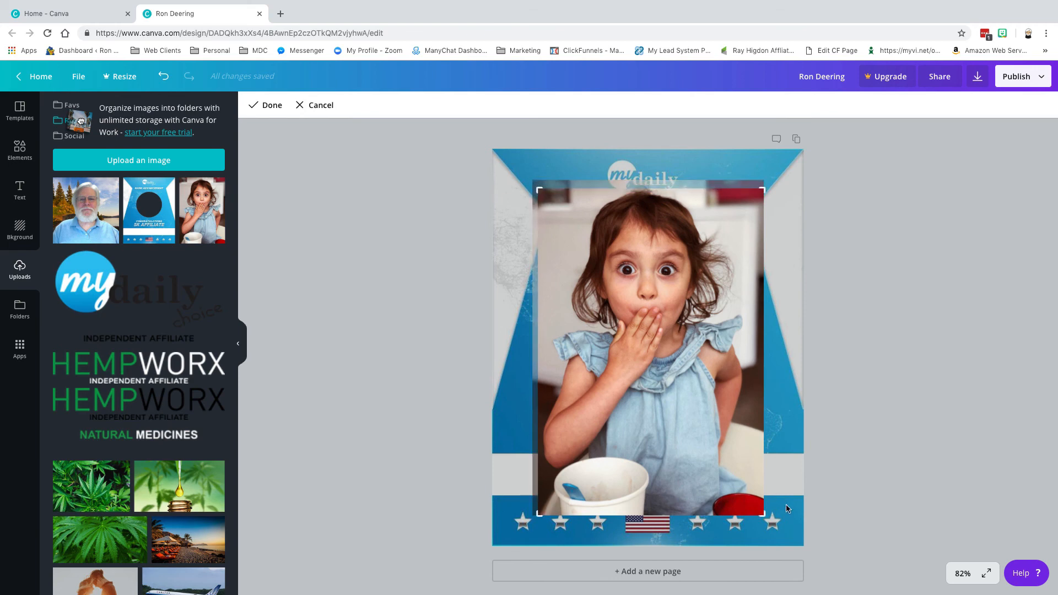
{"action": "left_click_drag", "start_coordinate": [762, 515], "coordinate": [766, 395]}
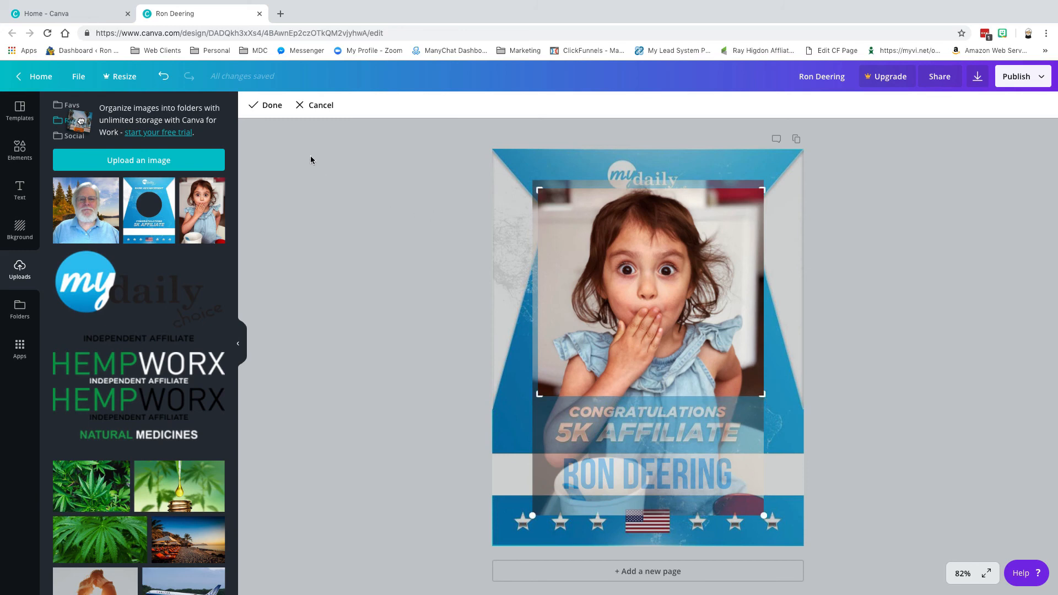
{"action": "left_click", "coordinate": [268, 108]}
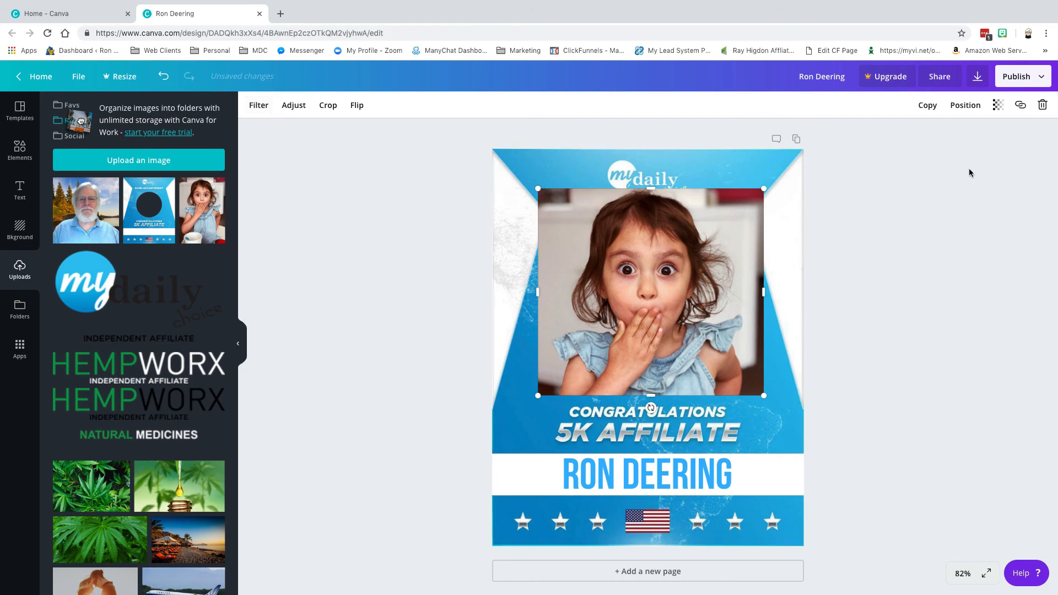
Resize the girl photo to about 378 by 346 and centre it over the circle.
{"action": "left_click_drag", "start_coordinate": [631, 290], "coordinate": [636, 306]}
{"action": "left_click_drag", "start_coordinate": [537, 203], "coordinate": [575, 244]}
{"action": "left_click_drag", "start_coordinate": [621, 279], "coordinate": [596, 266]}
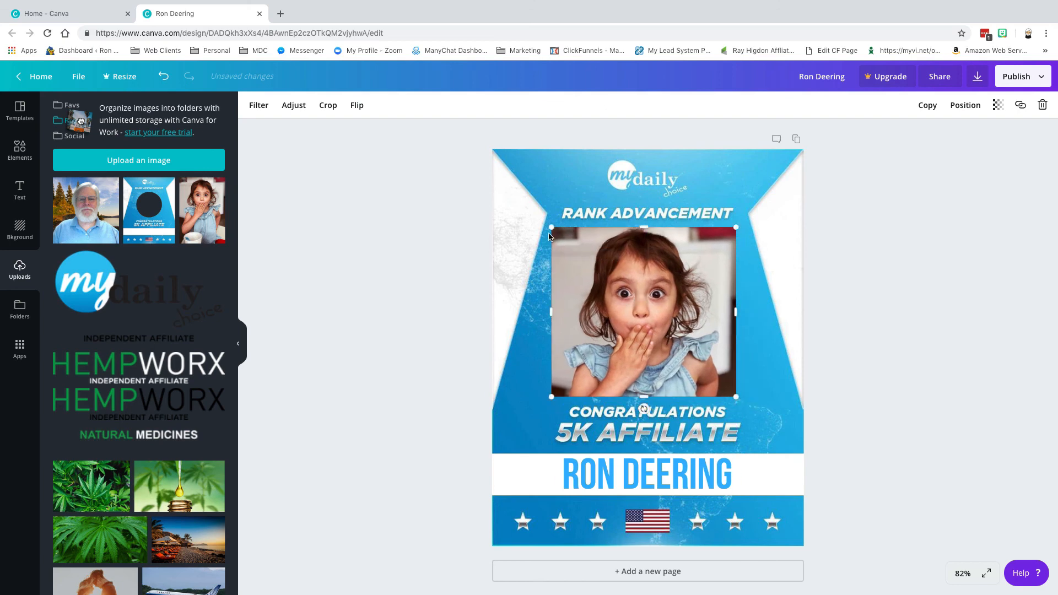
{"action": "left_click_drag", "start_coordinate": [552, 227], "coordinate": [570, 248]}
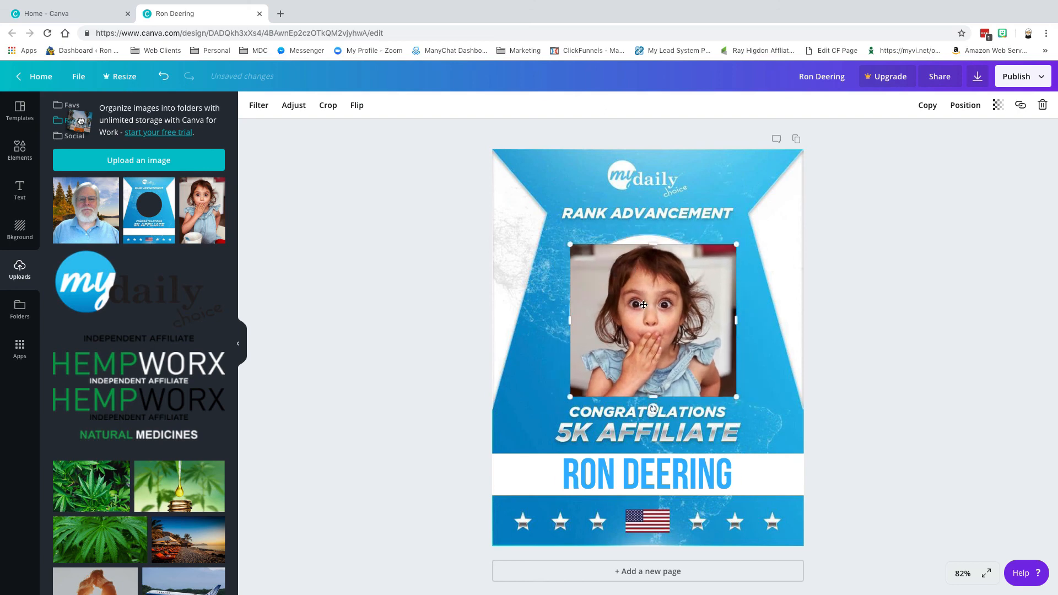
{"action": "left_click_drag", "start_coordinate": [630, 289], "coordinate": [630, 281]}
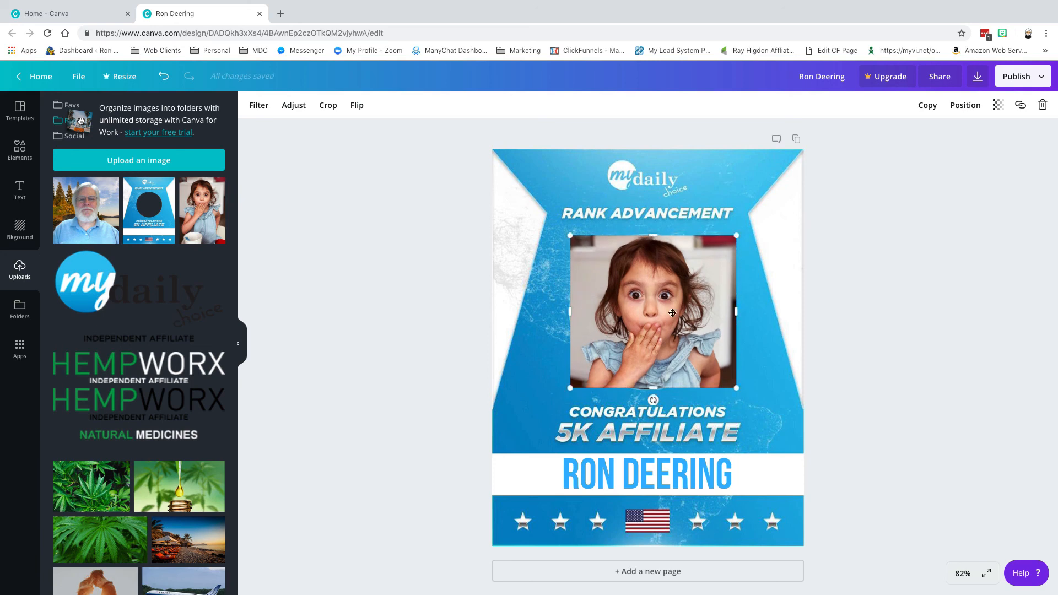
{"action": "left_click_drag", "start_coordinate": [736, 388], "coordinate": [740, 392]}
{"action": "left_click_drag", "start_coordinate": [695, 357], "coordinate": [686, 357]}
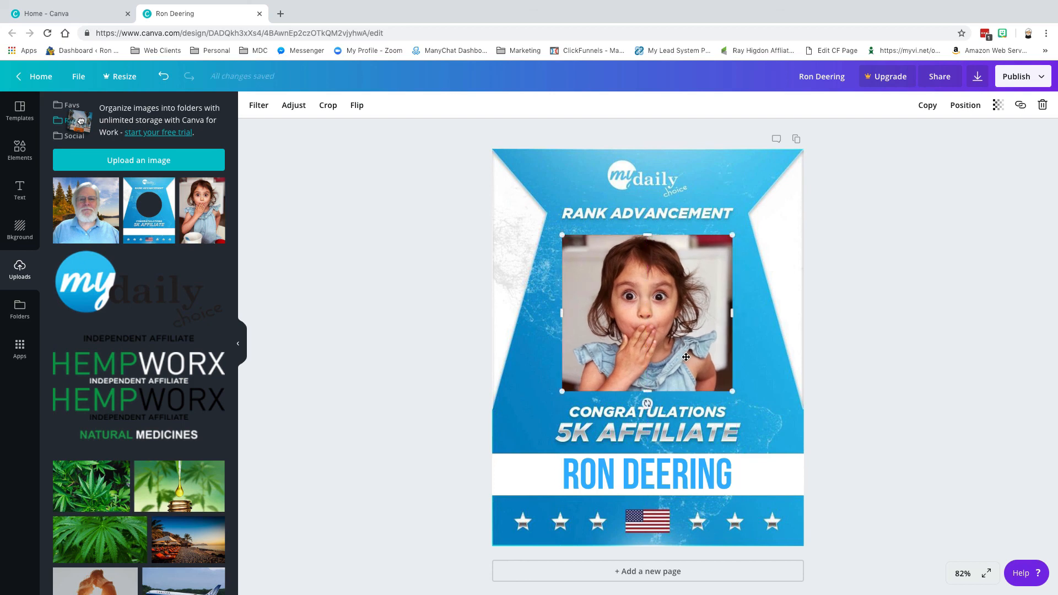
Send the girl photo behind the circular frame.
{"action": "left_click", "coordinate": [956, 107]}
{"action": "left_click", "coordinate": [954, 157]}
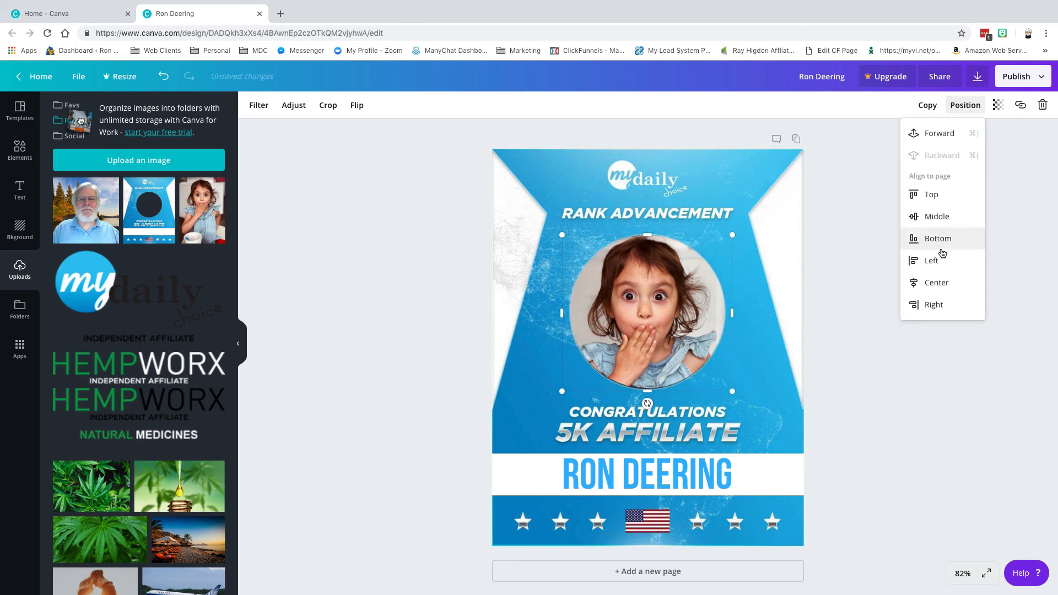
{"action": "left_click", "coordinate": [852, 362]}
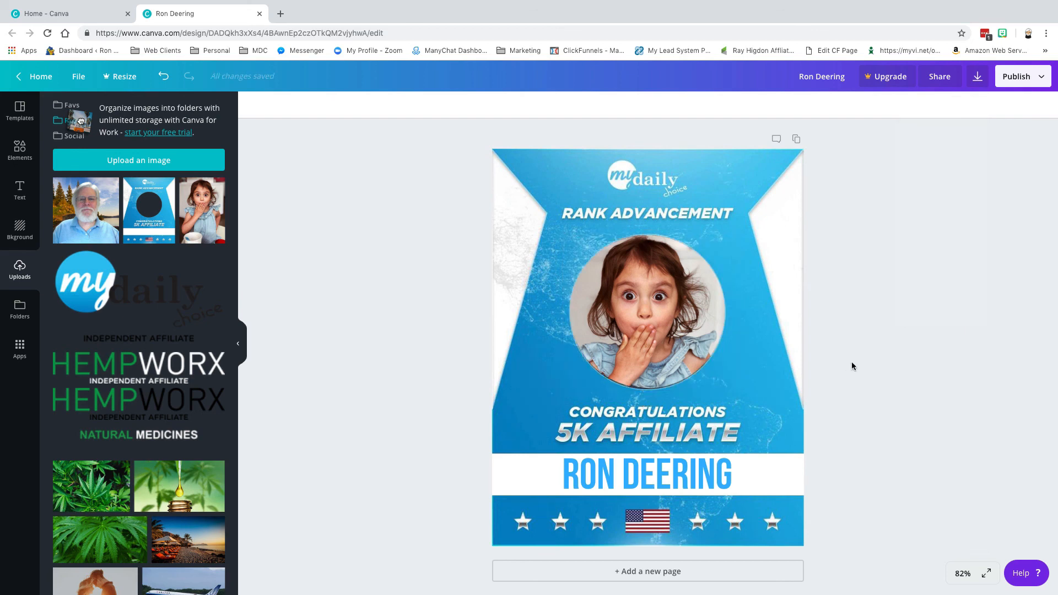
Close the finished design and bring up Custom dimensions on Canva Home.
{"action": "left_click", "coordinate": [679, 476]}
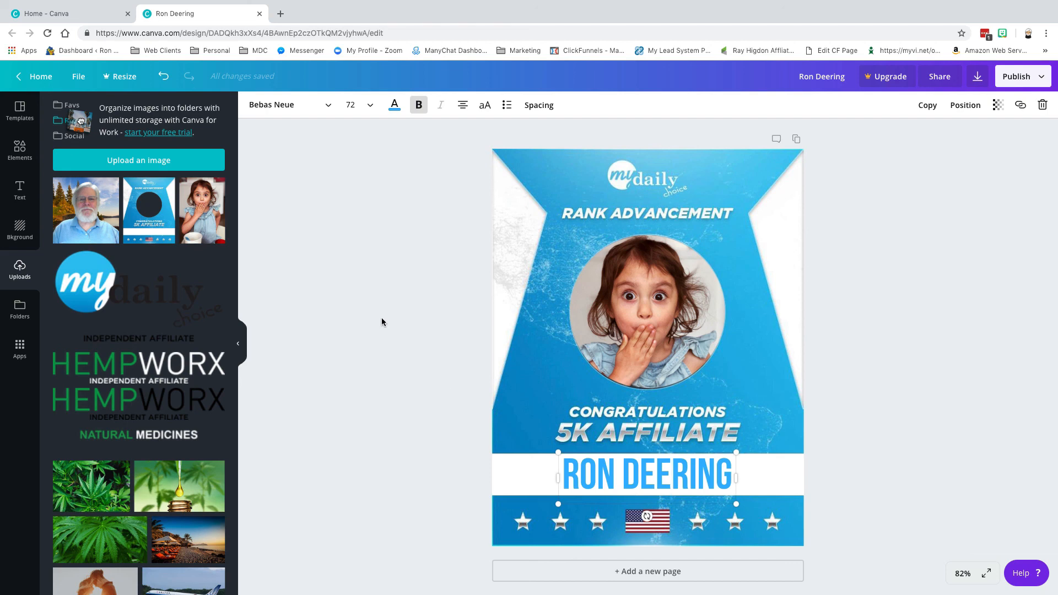
{"action": "left_click", "coordinate": [260, 14]}
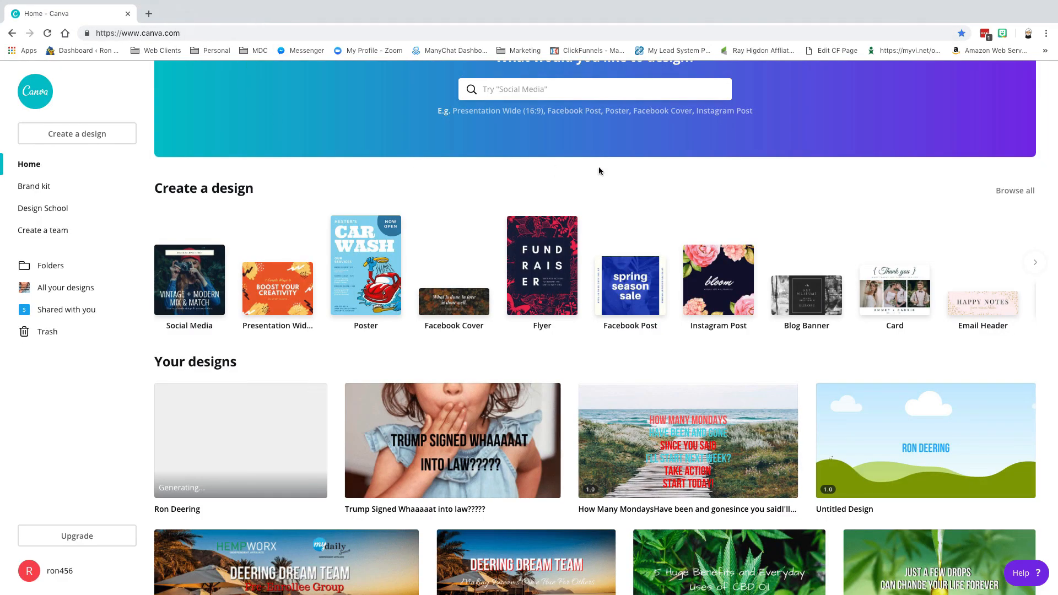
{"action": "scroll", "coordinate": [788, 212], "scroll_direction": "up", "scroll_amount": 2}
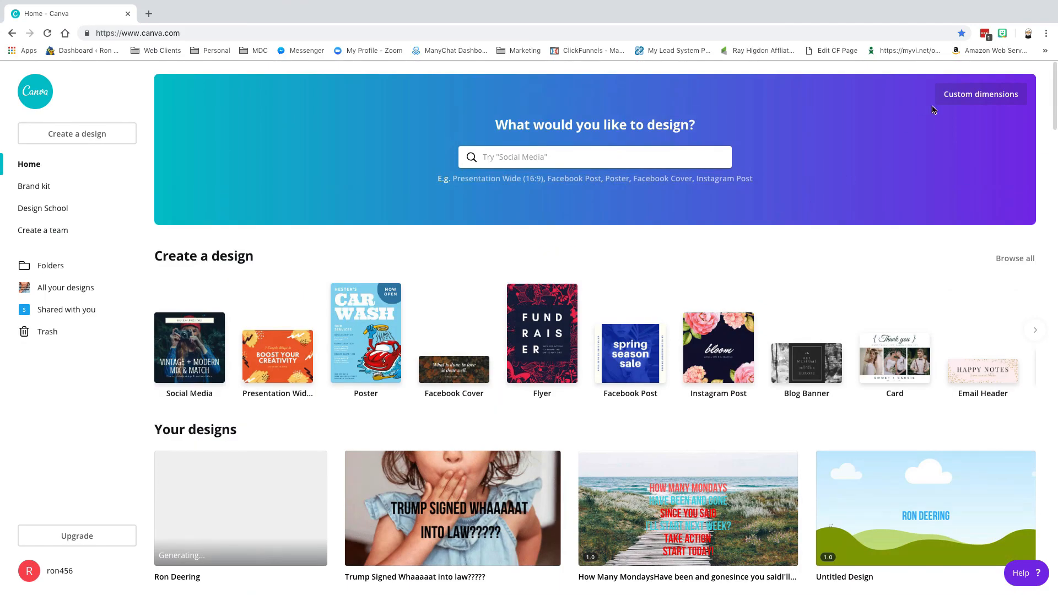
{"action": "left_click", "coordinate": [968, 100]}
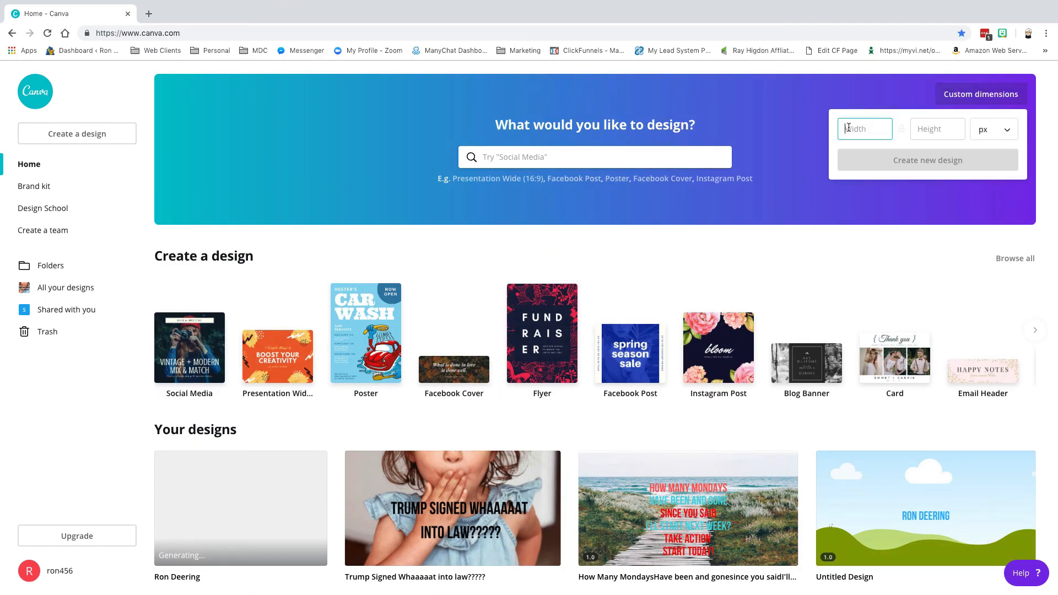